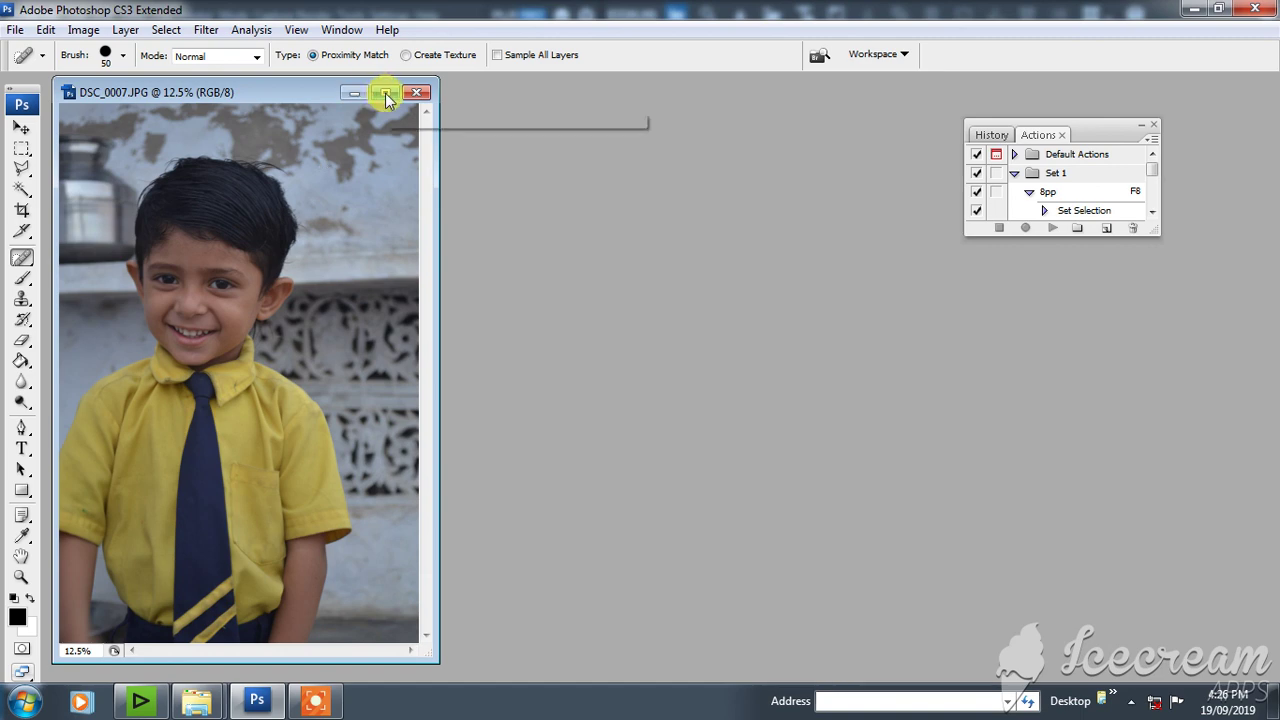
Examine the boy's face and skin up close in the enlarged photo DSC_0007.JPG
left_click(386, 93)
key("ctrl+plus")
key("ctrl+plus")
key("ctrl+plus")
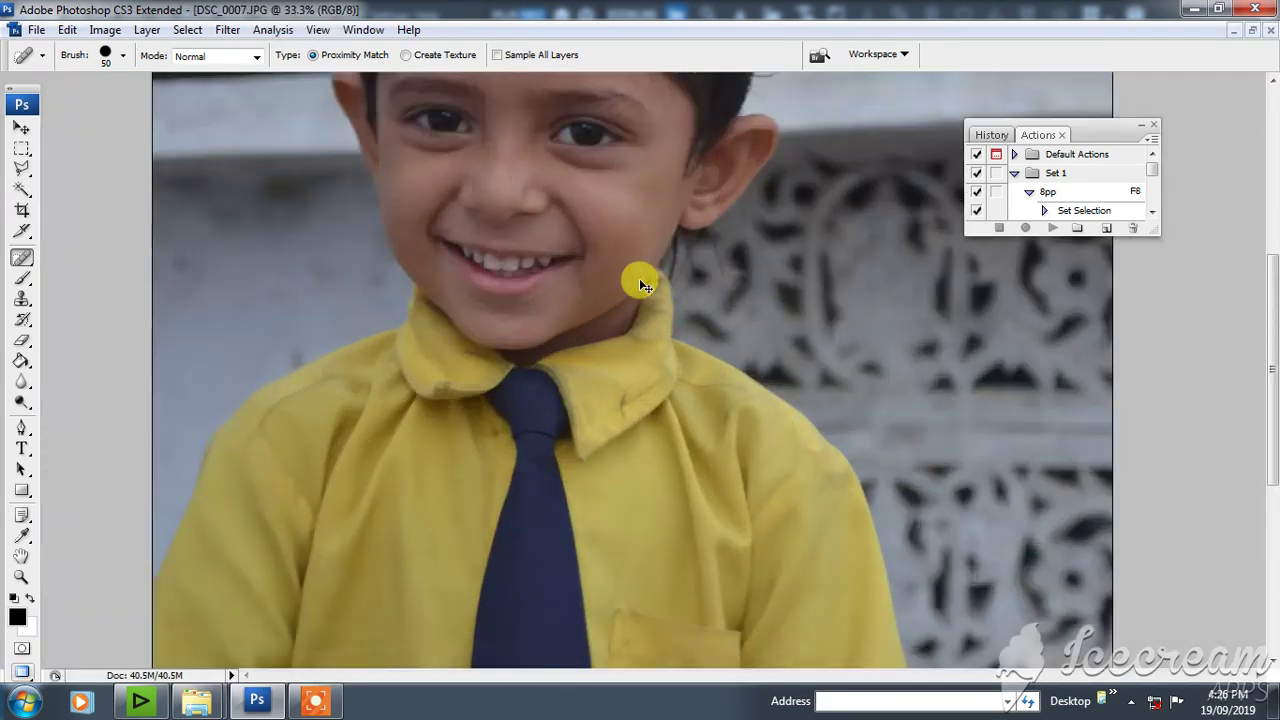
key("ctrl+plus")
left_click_drag(643, 285, 807, 532)
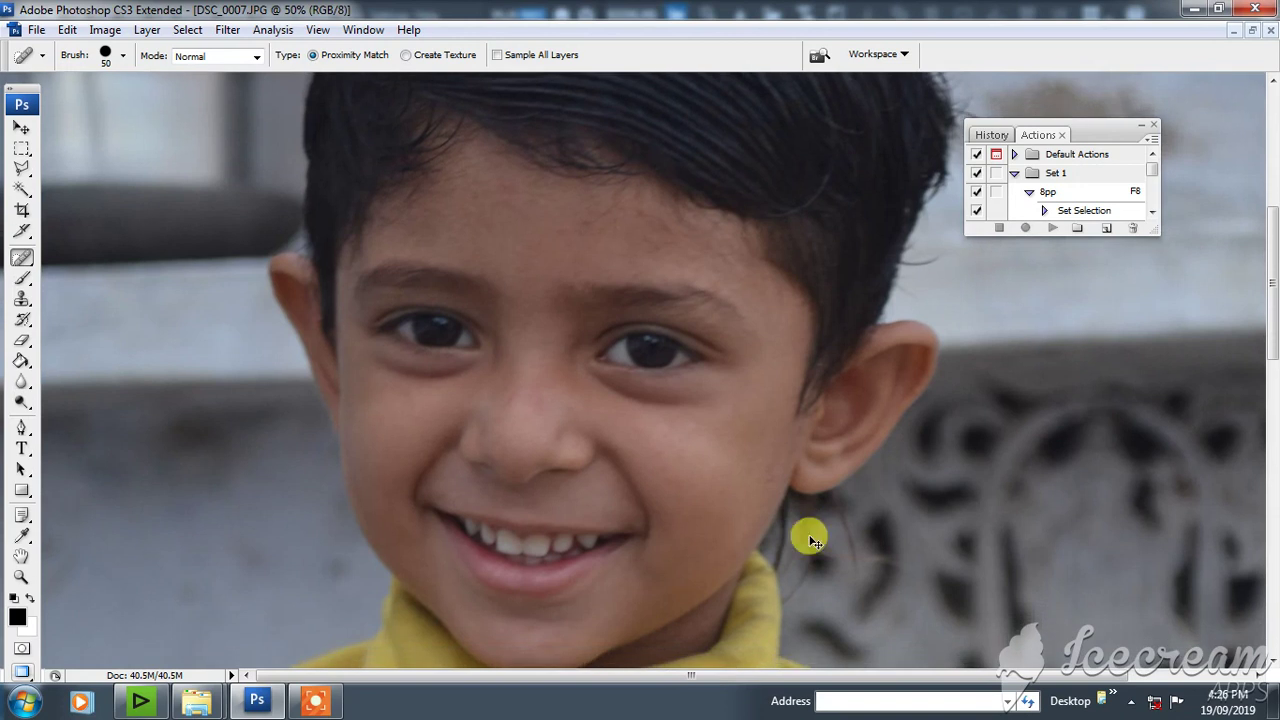
key("ctrl+minus")
key("ctrl+minus")
key("ctrl+minus")
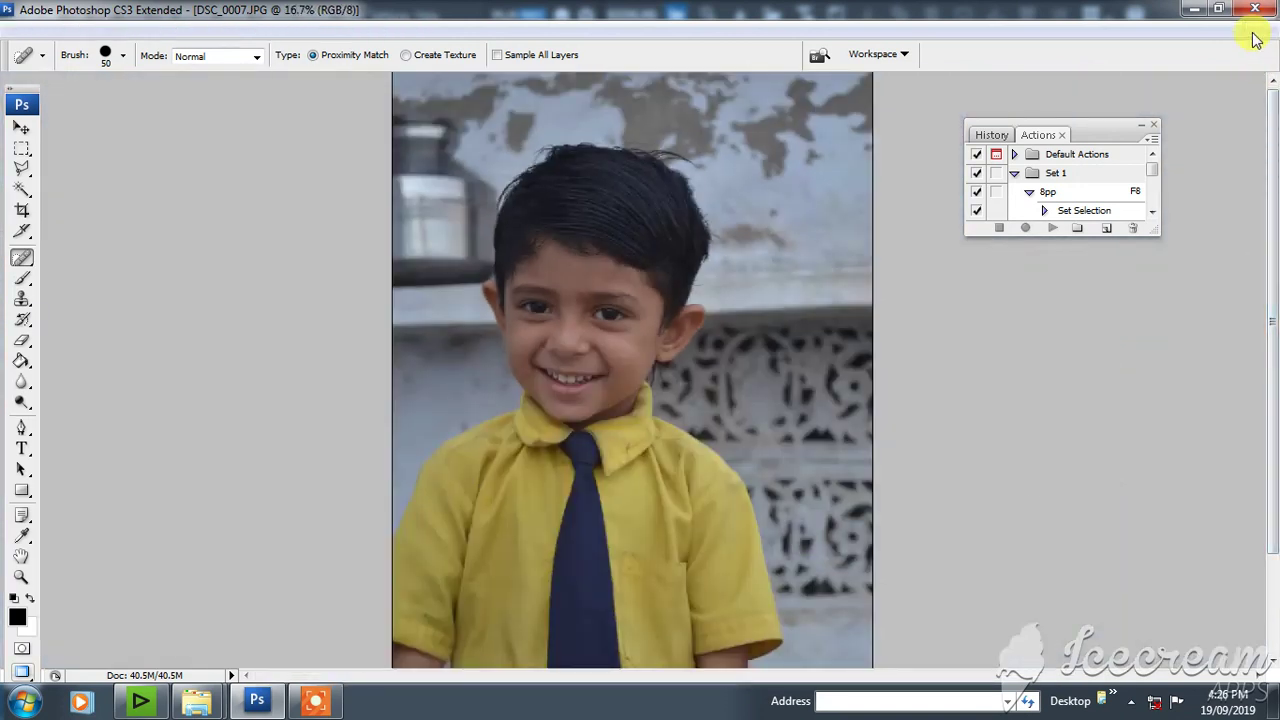
left_click(1251, 31)
Duplicate the photo DSC_0007.JPG and place the copy's window beside the original
right_click(262, 92)
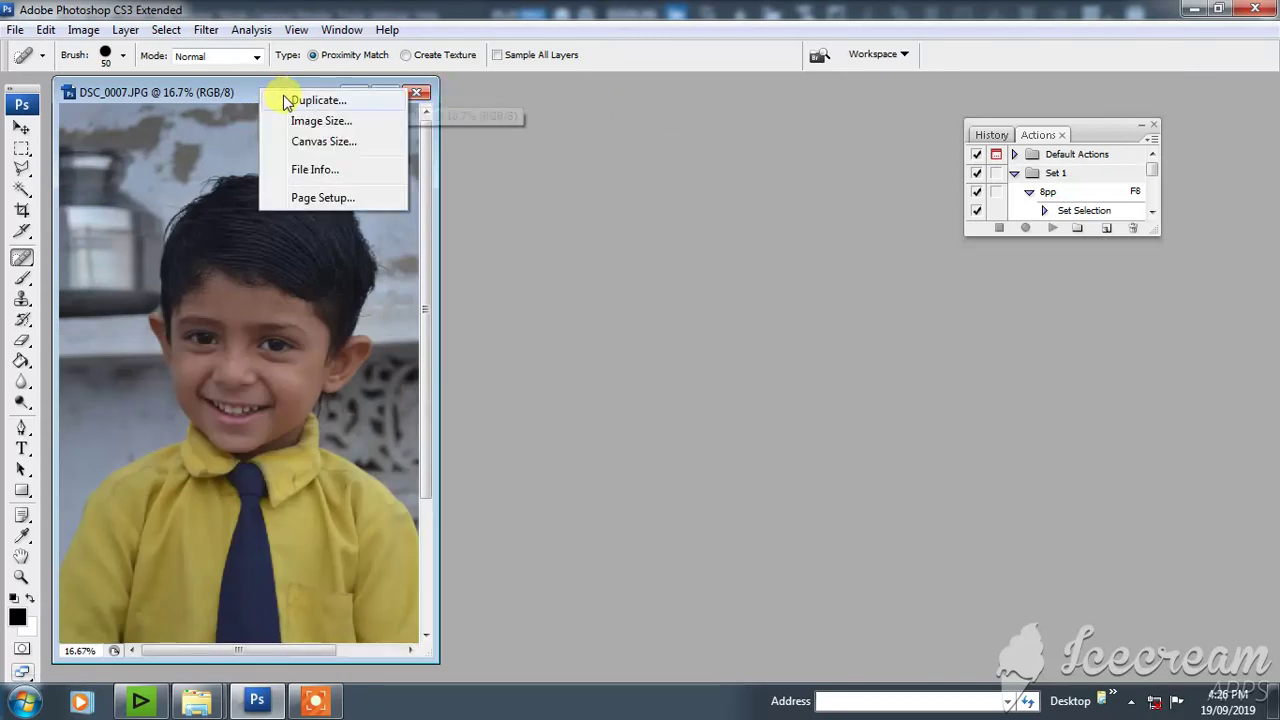
left_click(294, 99)
left_click(788, 233)
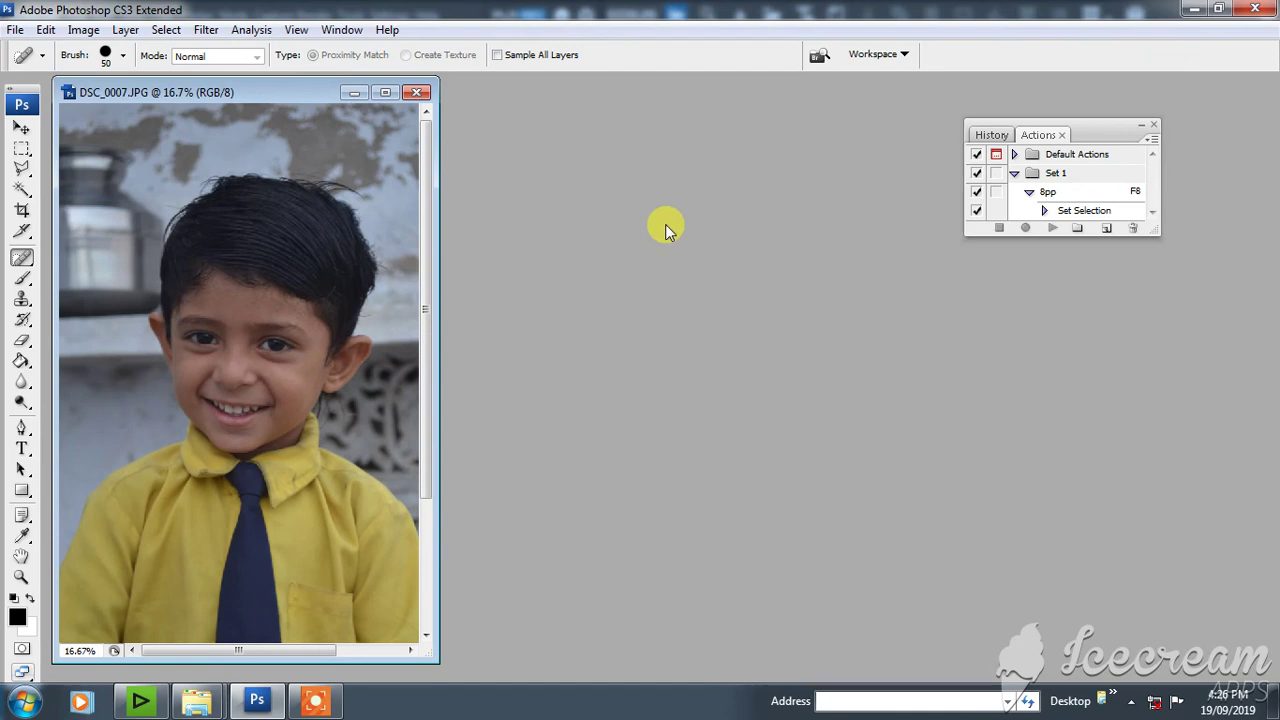
left_click_drag(288, 104, 651, 113)
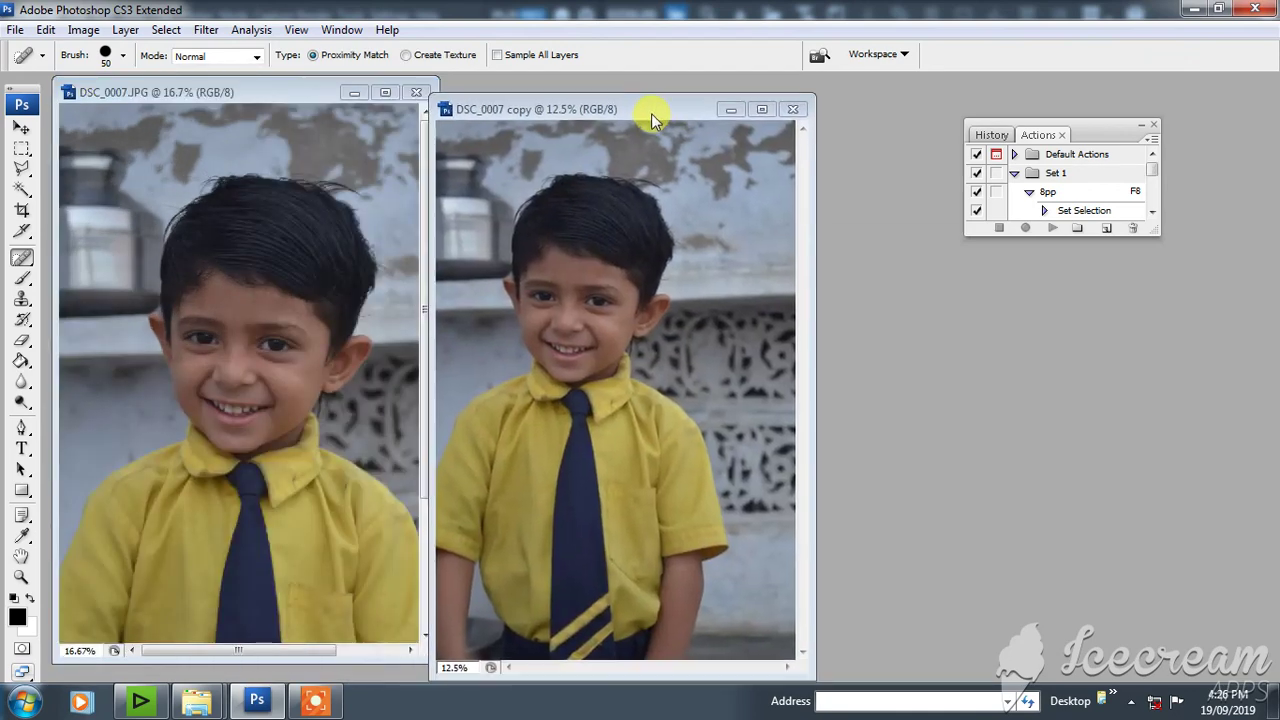
key("ctrl+minus")
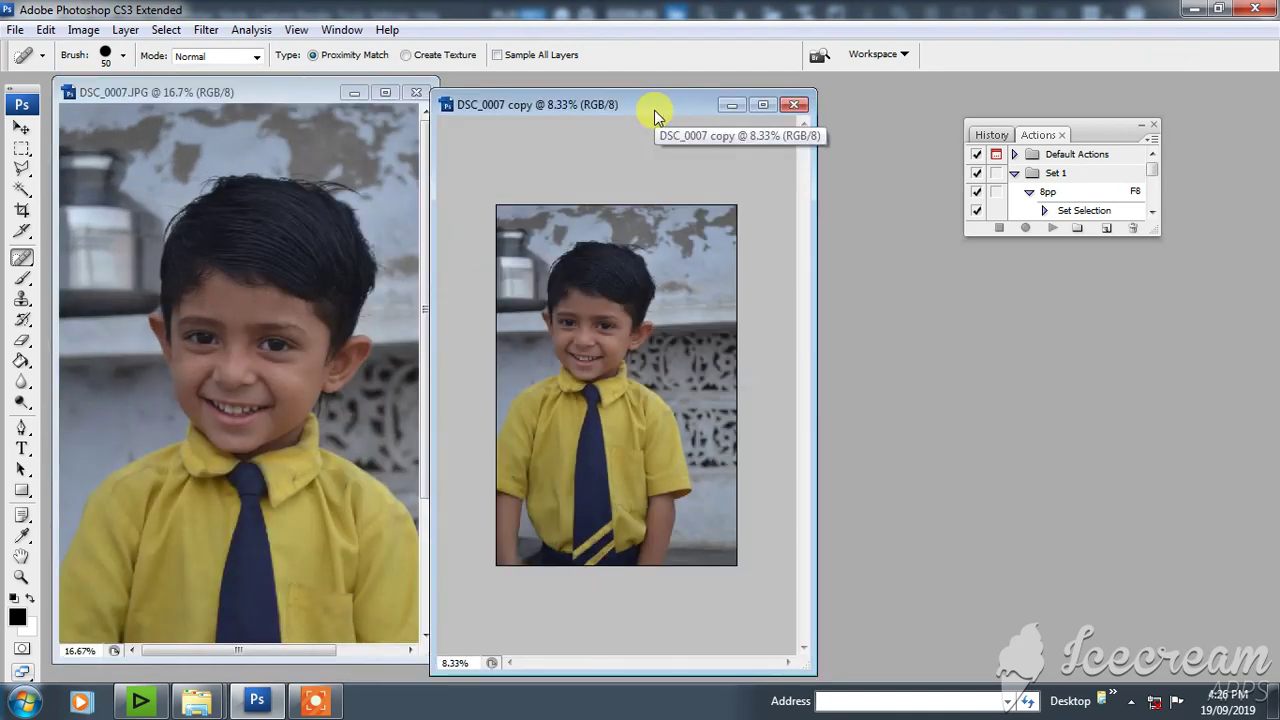
key("ctrl+plus")
key("ctrl+plus")
key("ctrl+plus")
key("ctrl+plus")
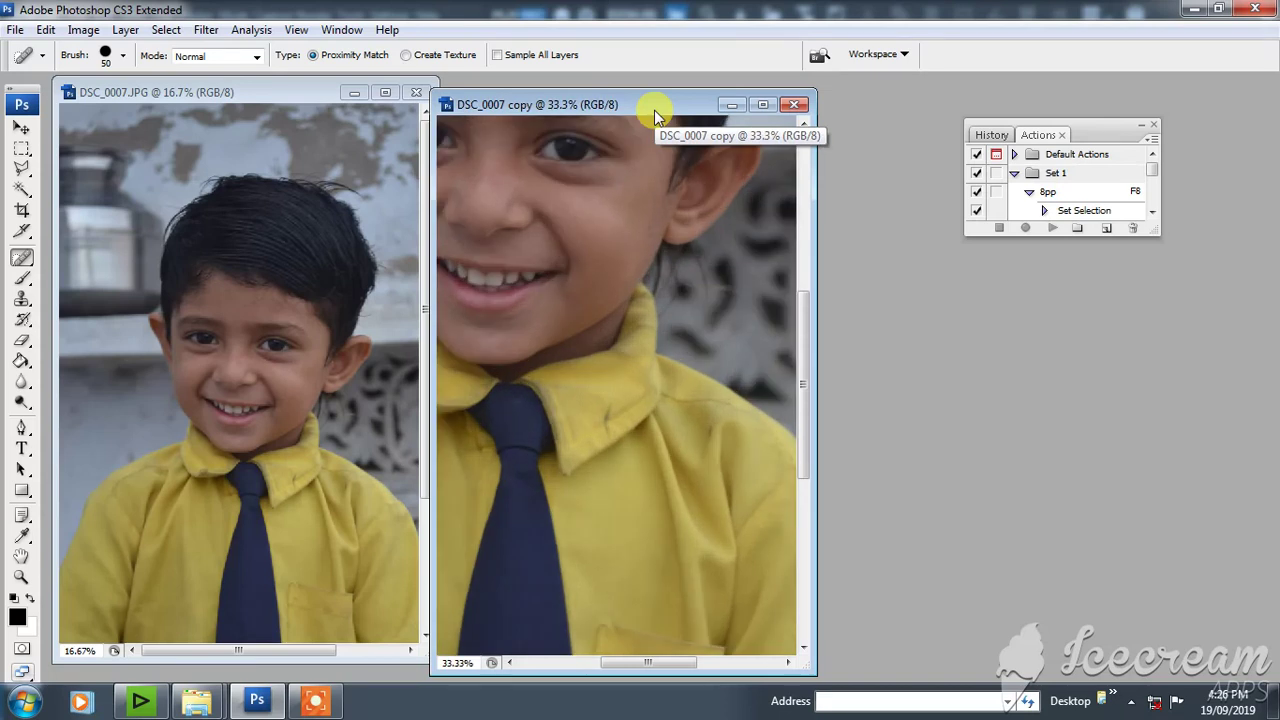
key("ctrl+minus")
key("ctrl+minus")
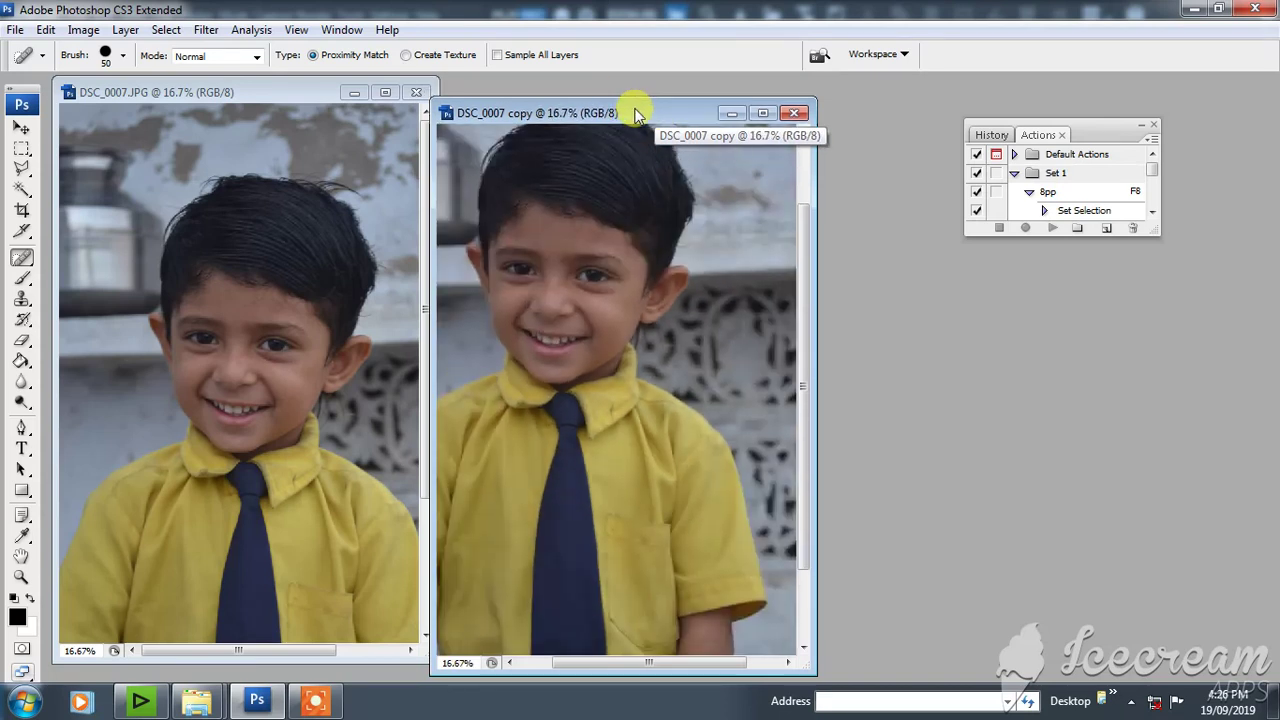
left_click_drag(654, 110, 716, 110)
View the original photo and its copy side by side at the same 25% magnification
key("ctrl+minus")
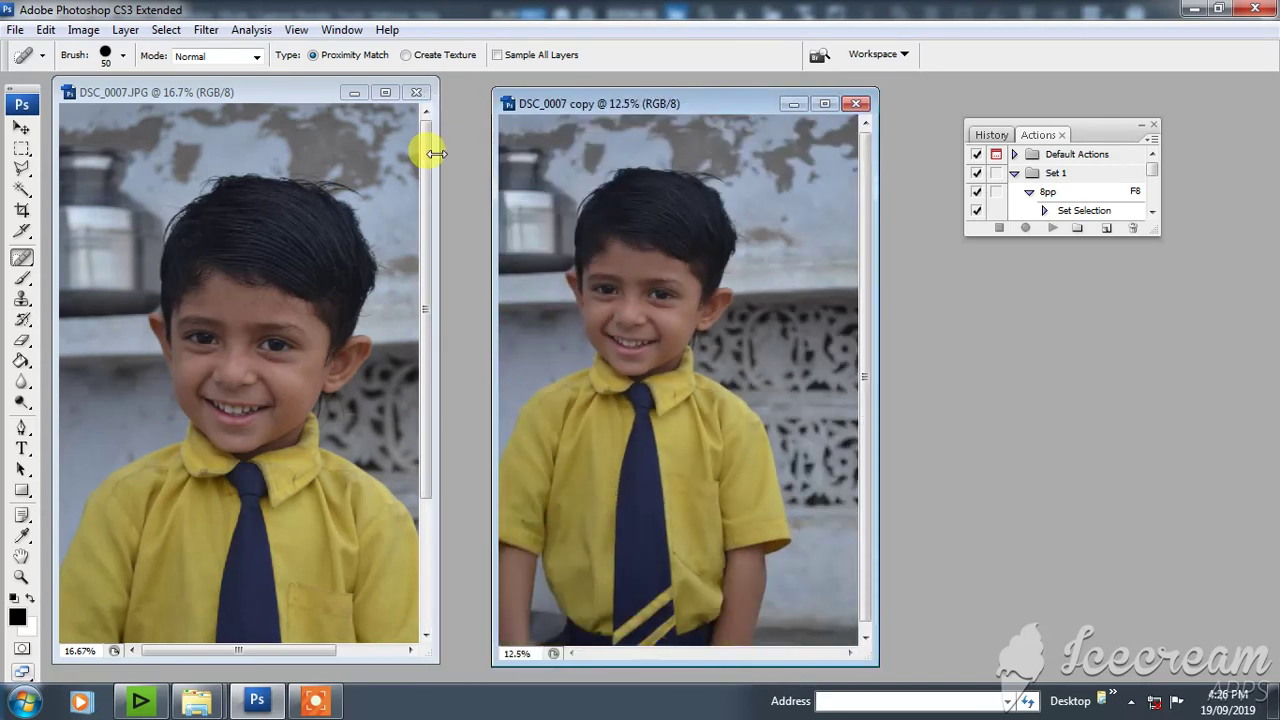
key("ctrl+minus")
key("ctrl+plus")
key("ctrl+plus")
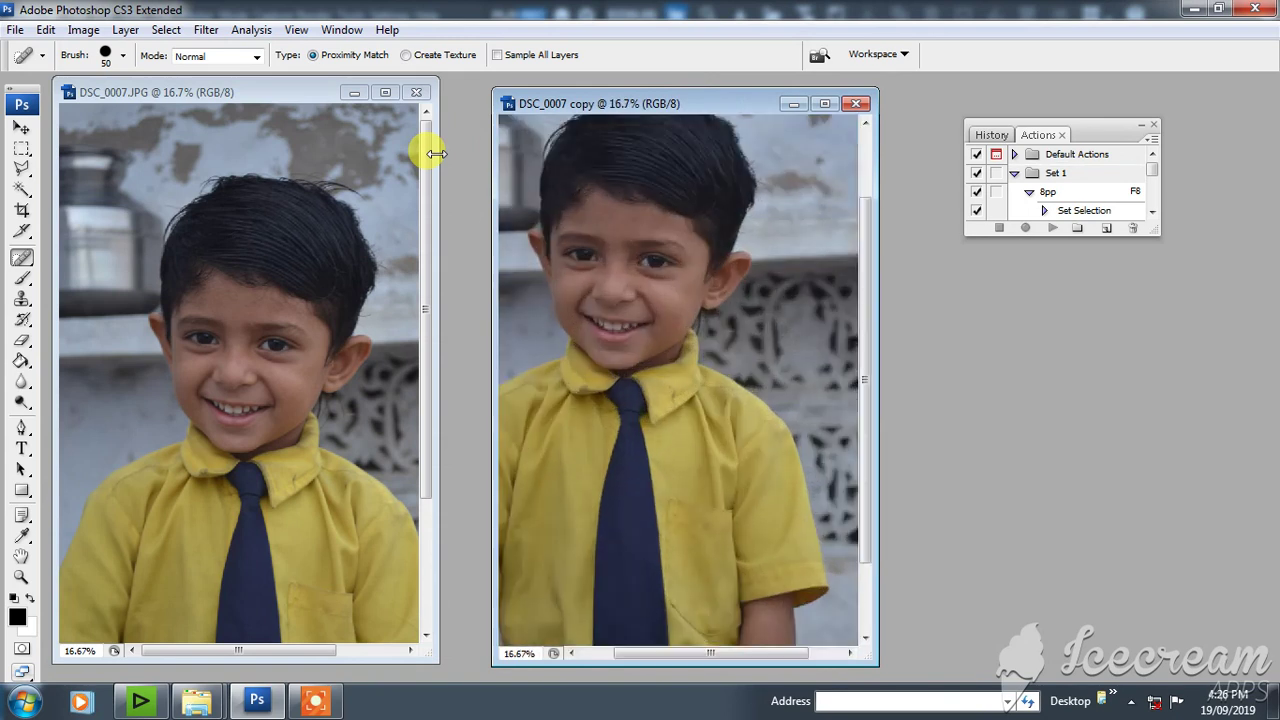
left_click(154, 92)
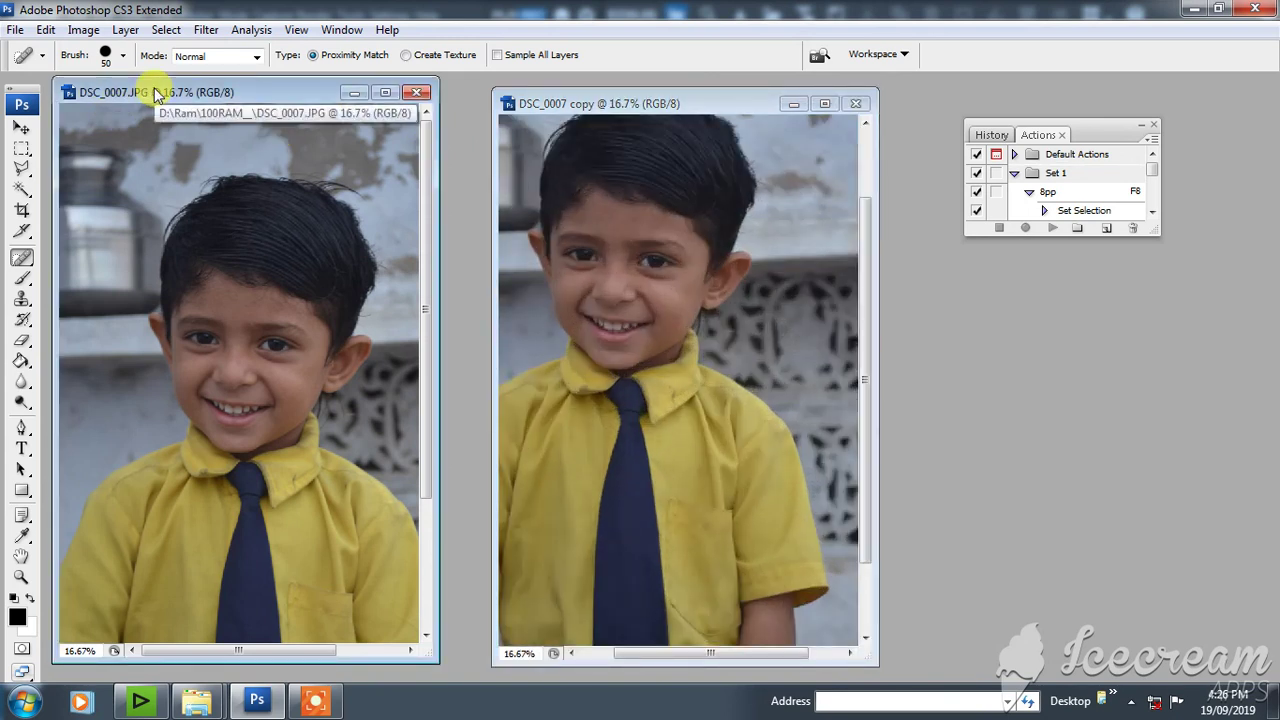
key("ctrl+plus")
left_click(670, 109)
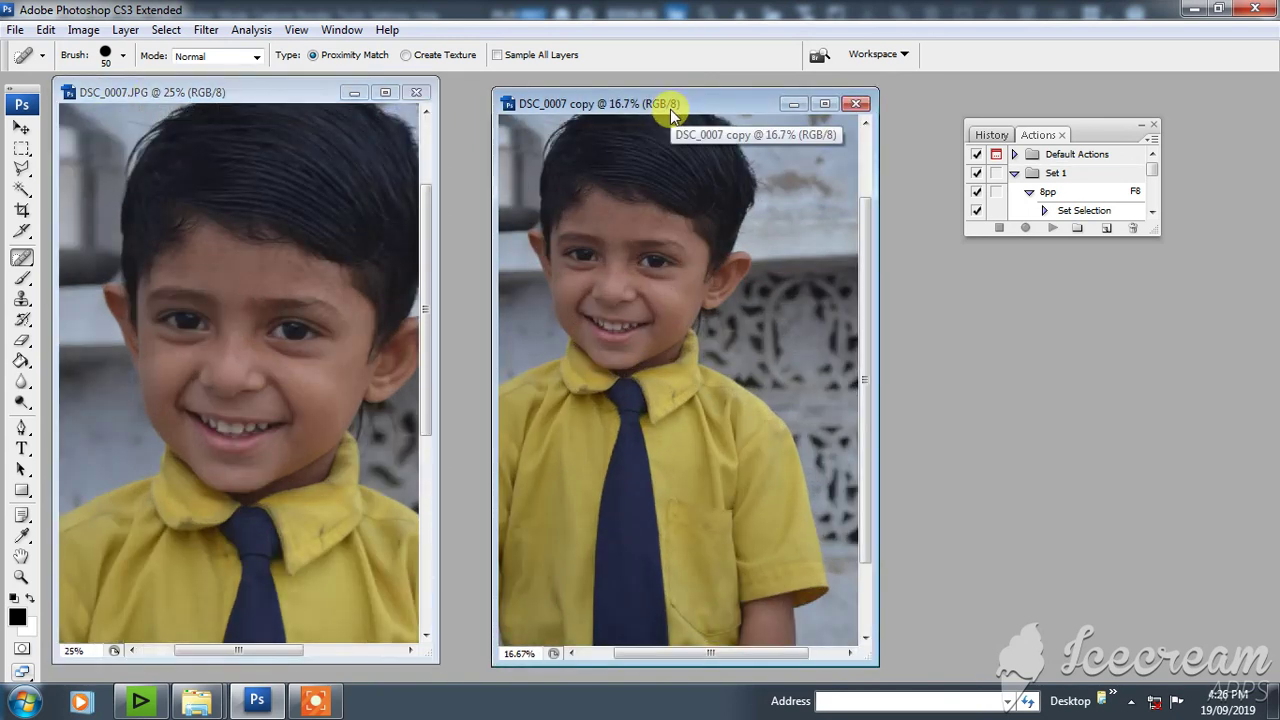
key("ctrl+plus")
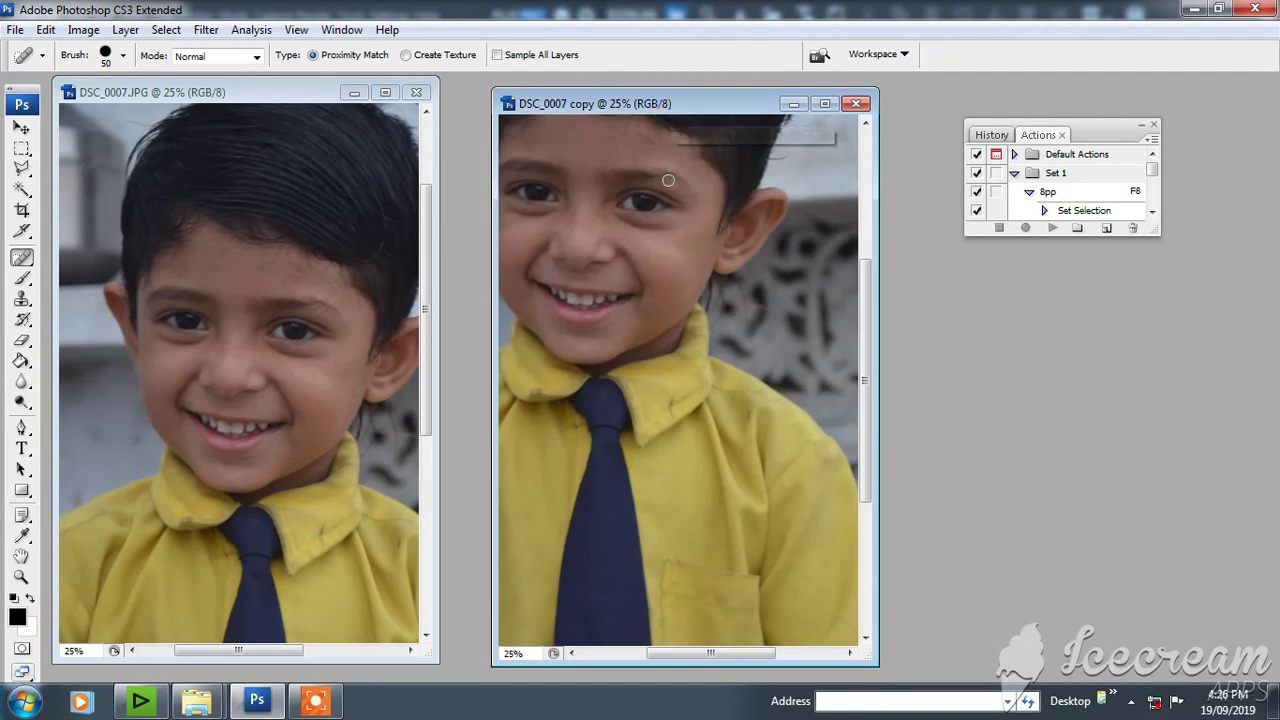
Frame the boy's whole face in both the original and the copy to compare them
left_click(22, 127)
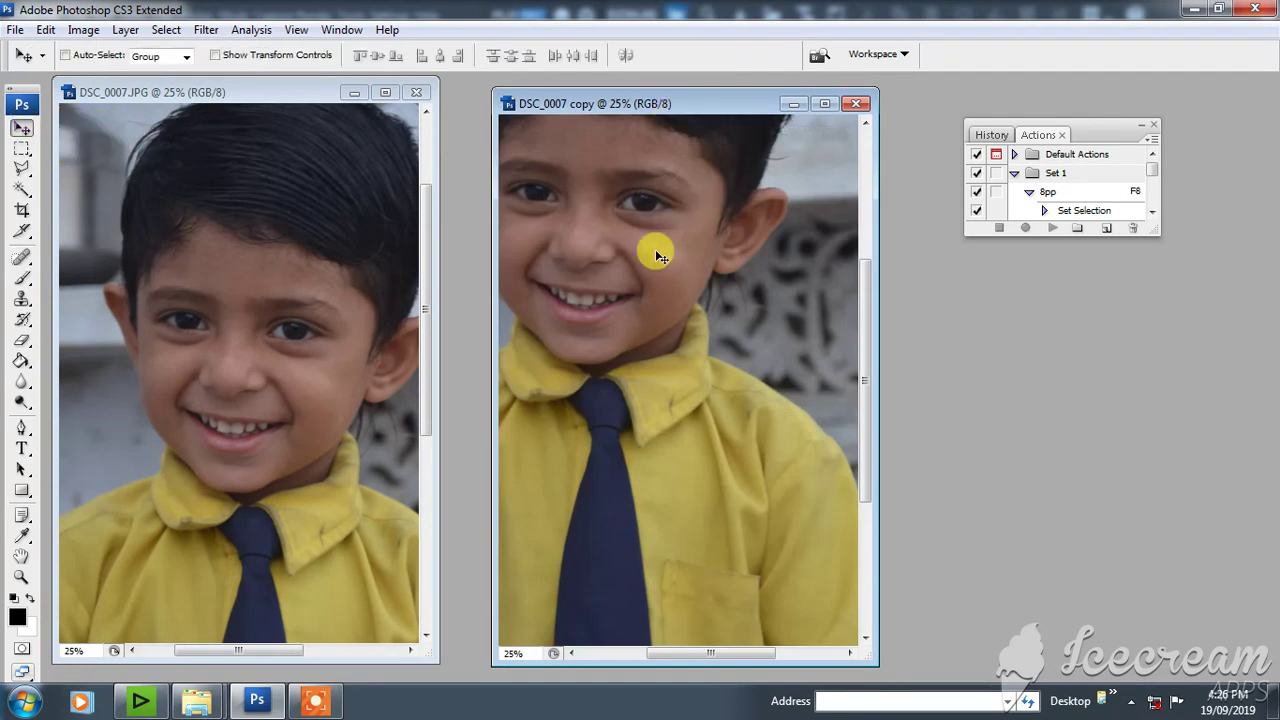
left_click(697, 275)
left_click(632, 274)
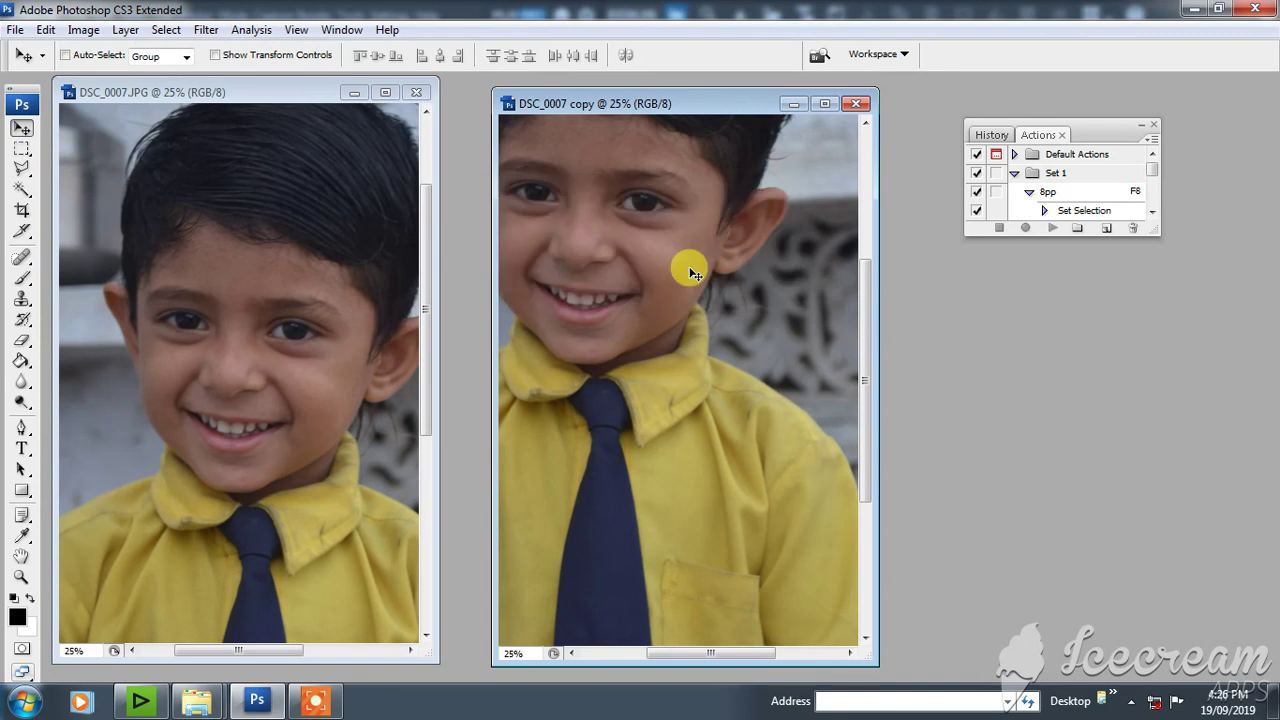
left_click(824, 103)
left_click_drag(683, 168, 732, 362)
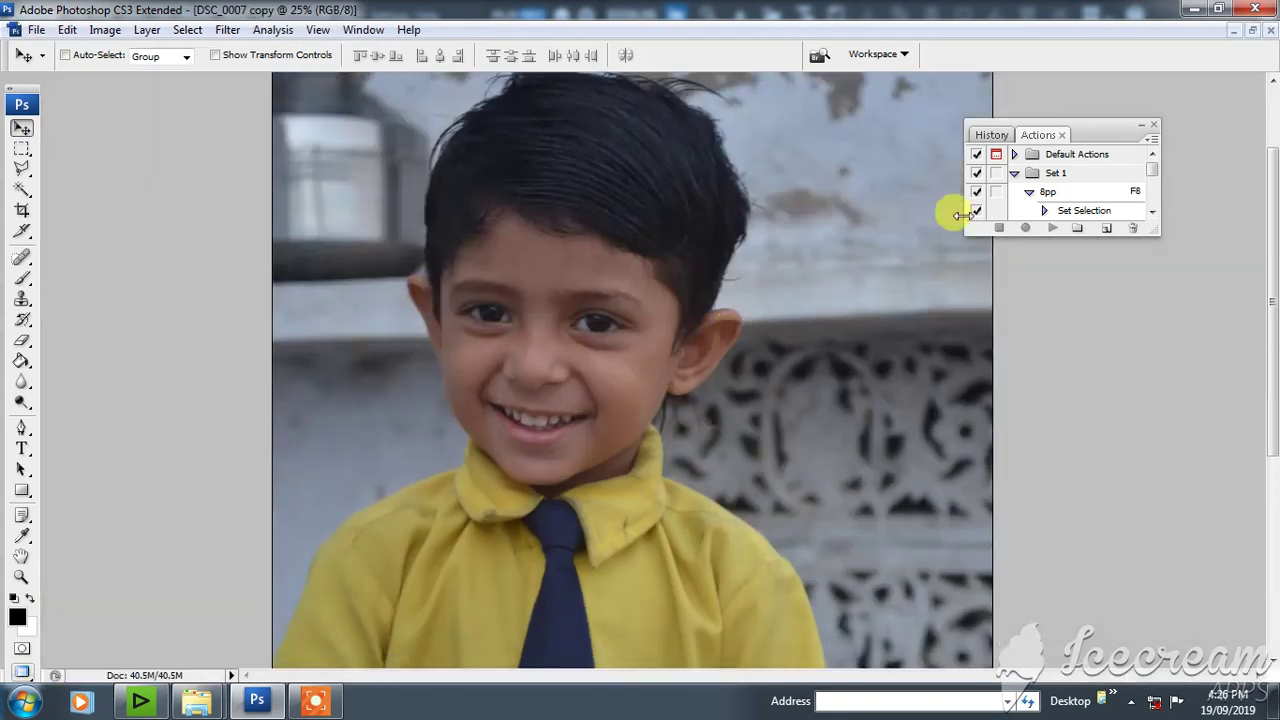
left_click(1252, 30)
left_click_drag(731, 247, 623, 217)
left_click_drag(314, 257, 278, 280)
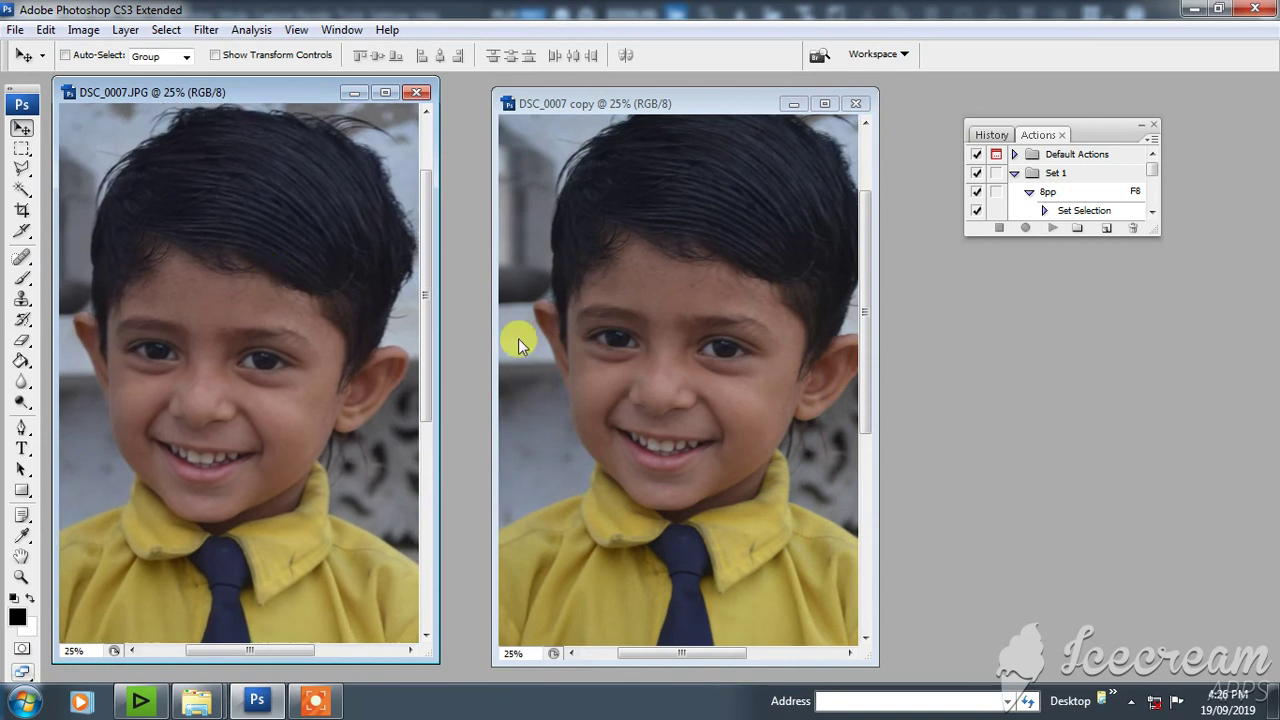
left_click_drag(641, 325, 634, 329)
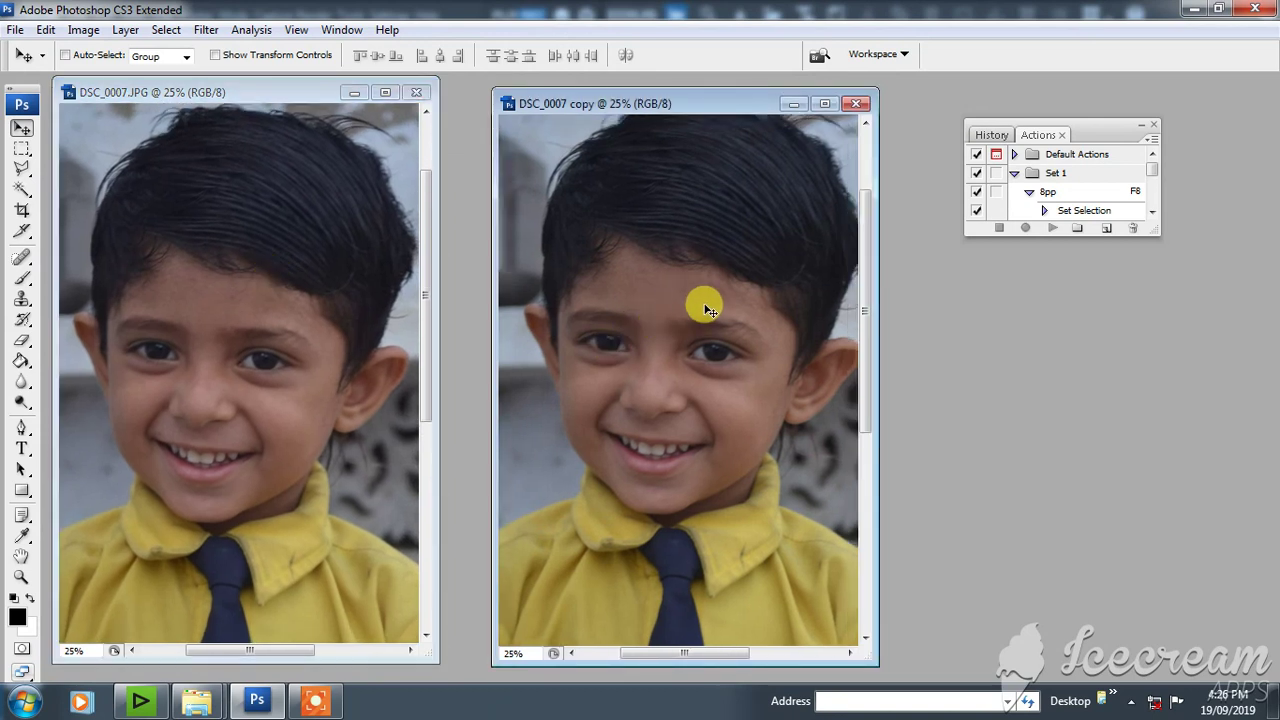
left_click(280, 82)
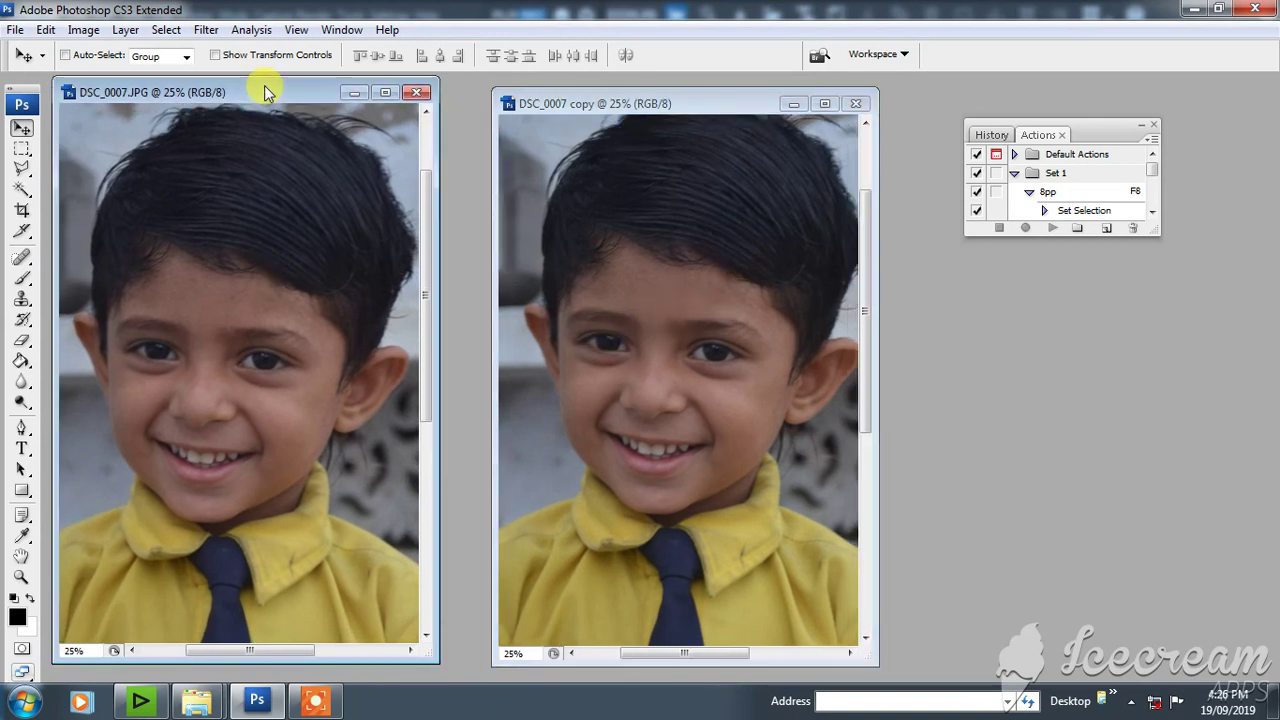
left_click(588, 104)
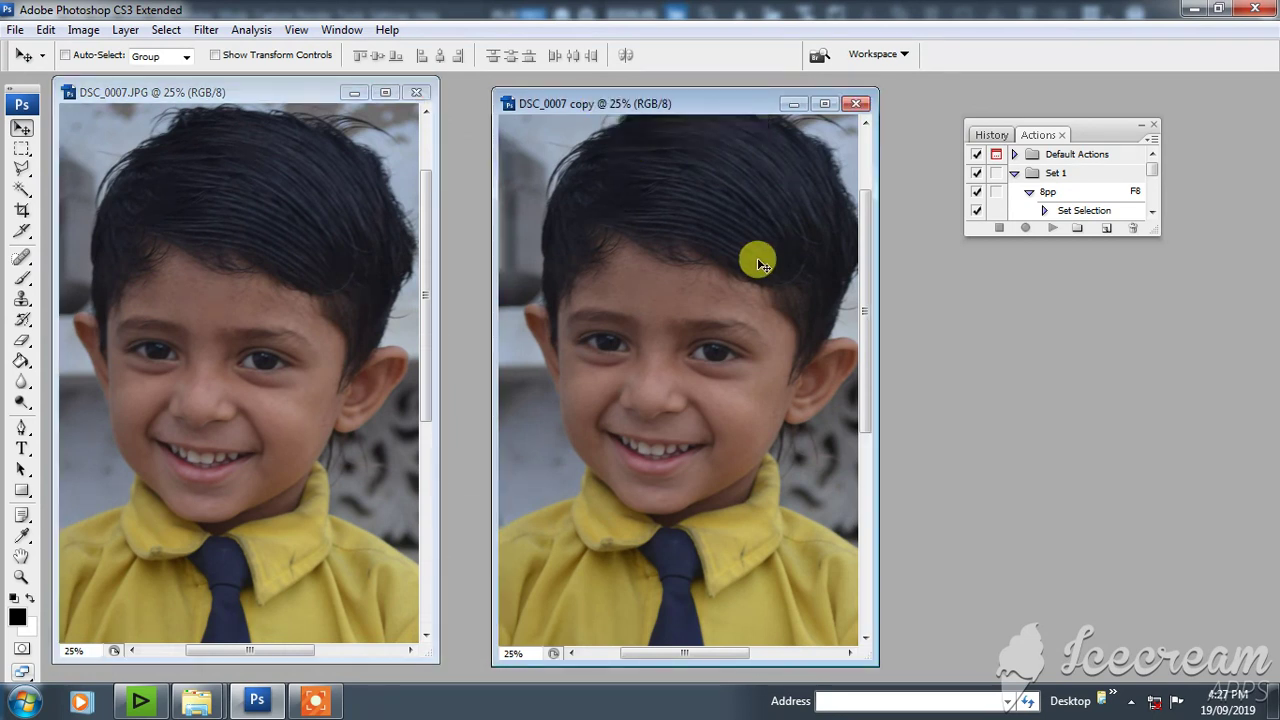
Apply Levels to the copy with black input 16, midtone 1.37 and white input 220
key("ctrl+l")
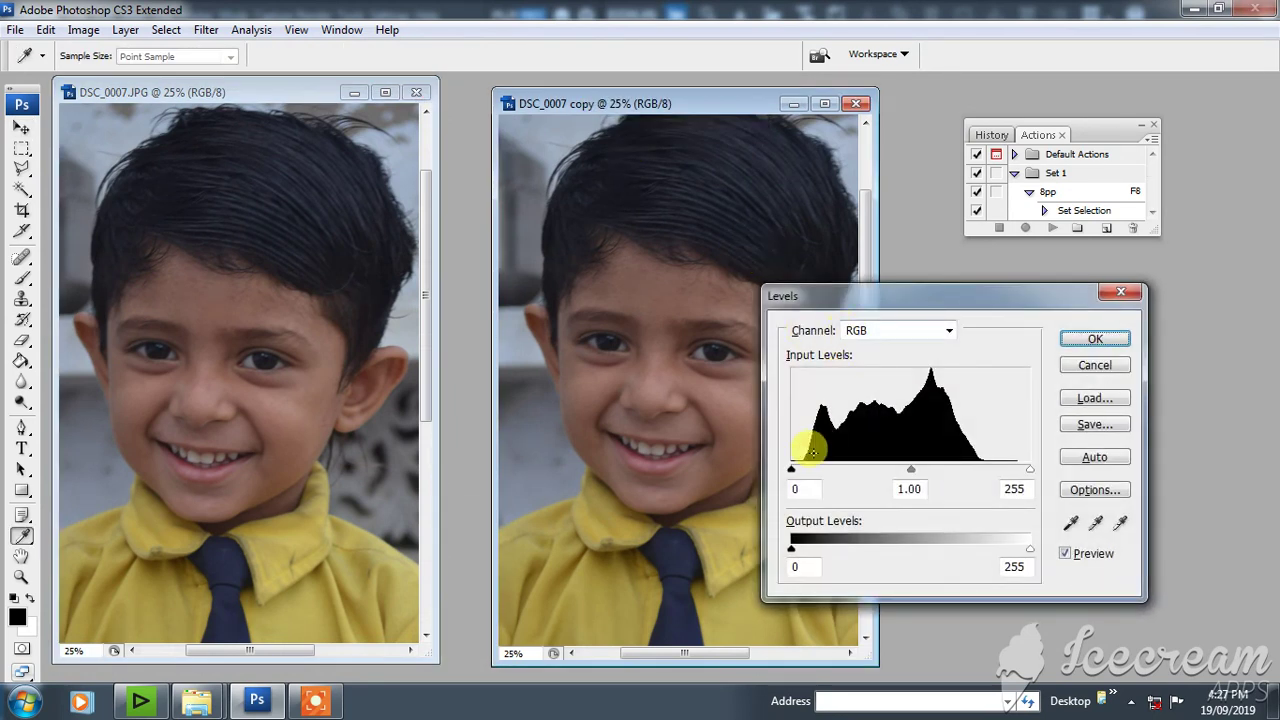
left_click_drag(793, 473, 806, 476)
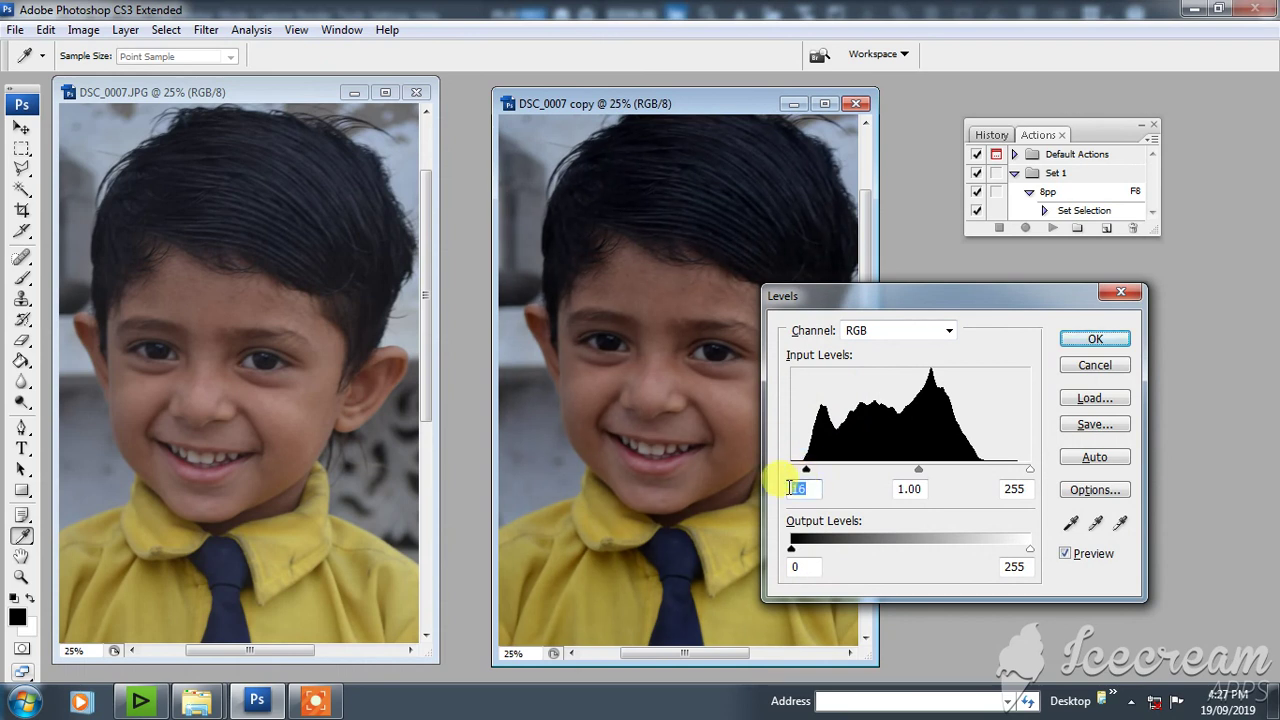
double_click(803, 487)
left_click_drag(918, 470, 897, 470)
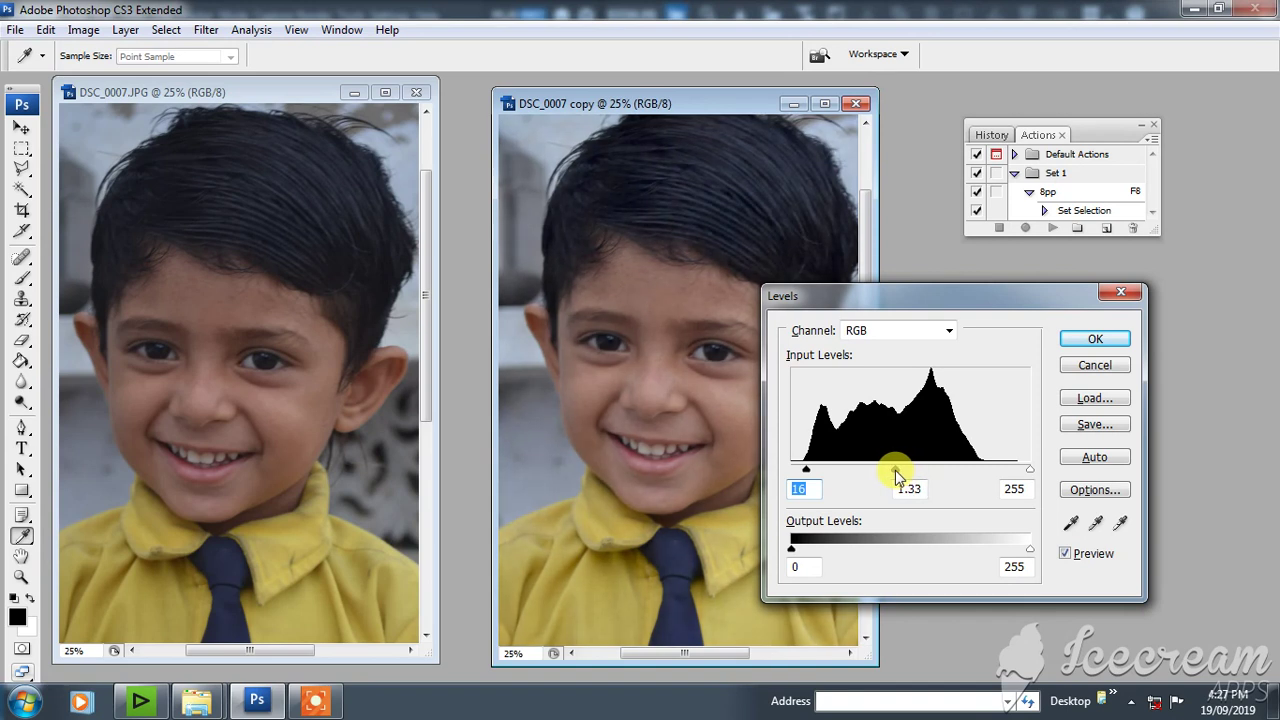
key("Tab")
left_click_drag(1030, 472, 1000, 480)
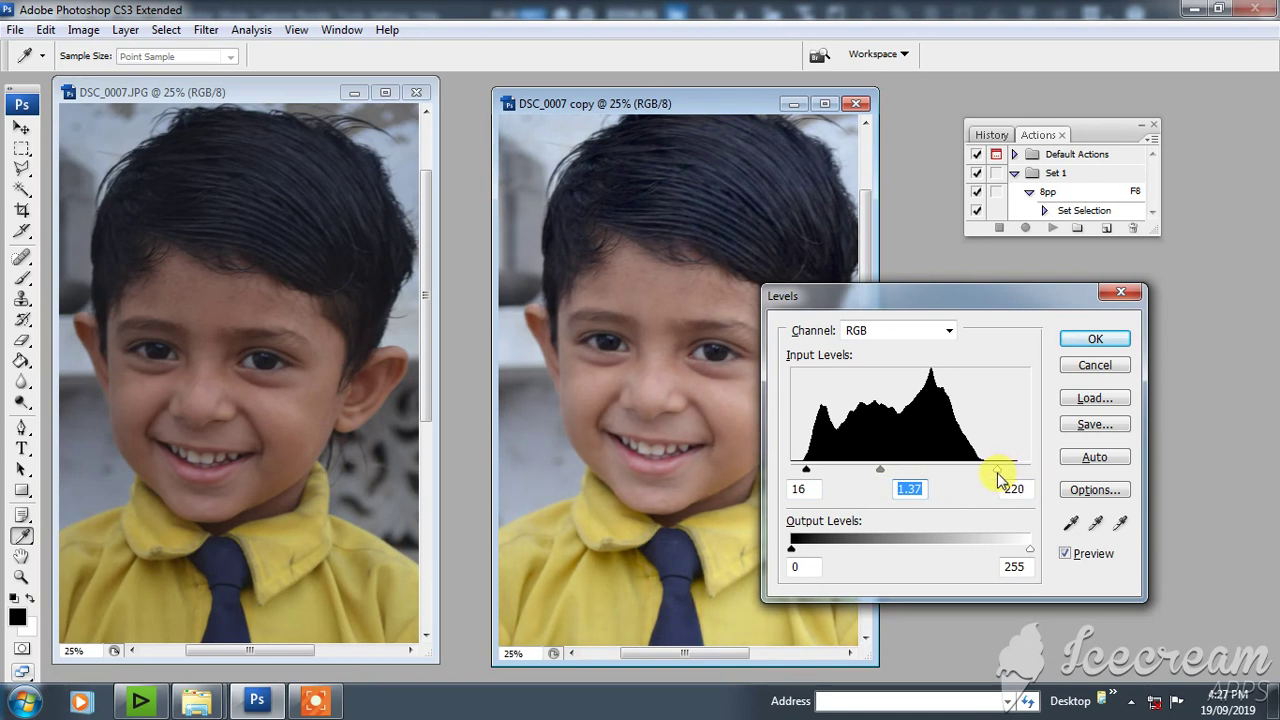
left_click(1082, 339)
Apply the Remove Moire Pattern noise filter to the copy with graininess 30 and angle 45
left_click(206, 30)
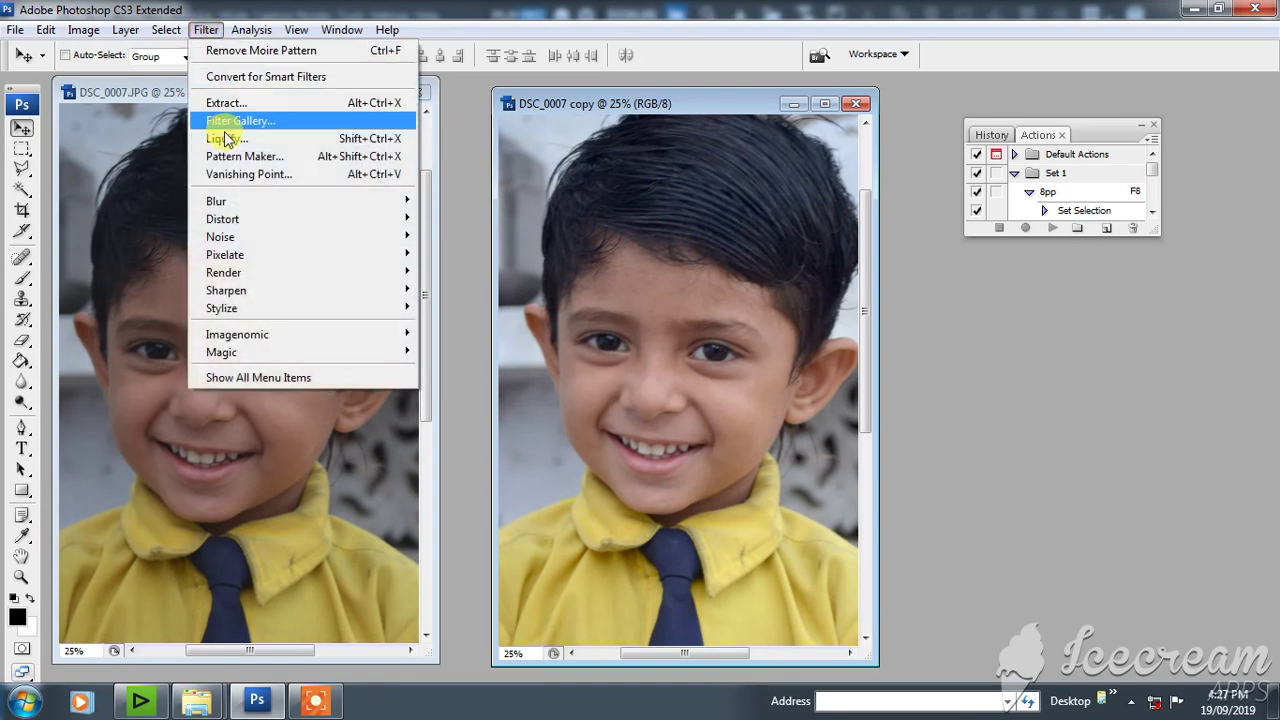
mouse_move(228, 243)
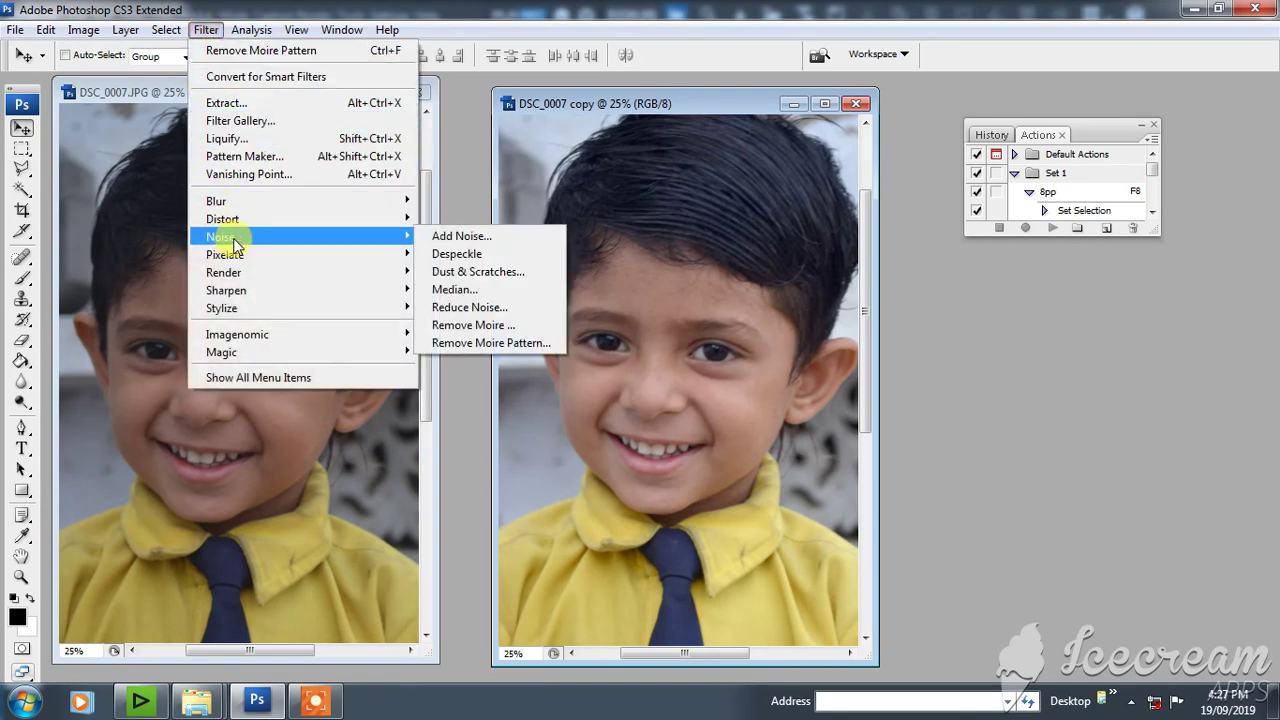
left_click(485, 343)
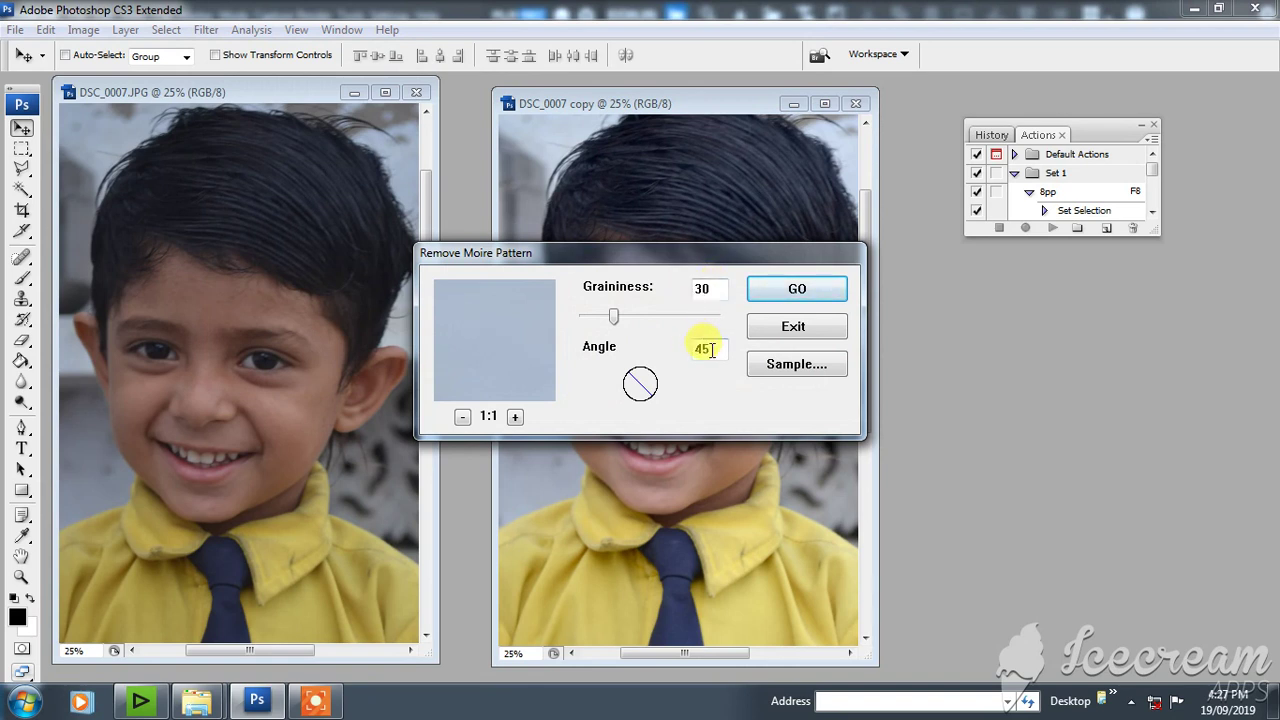
left_click(800, 292)
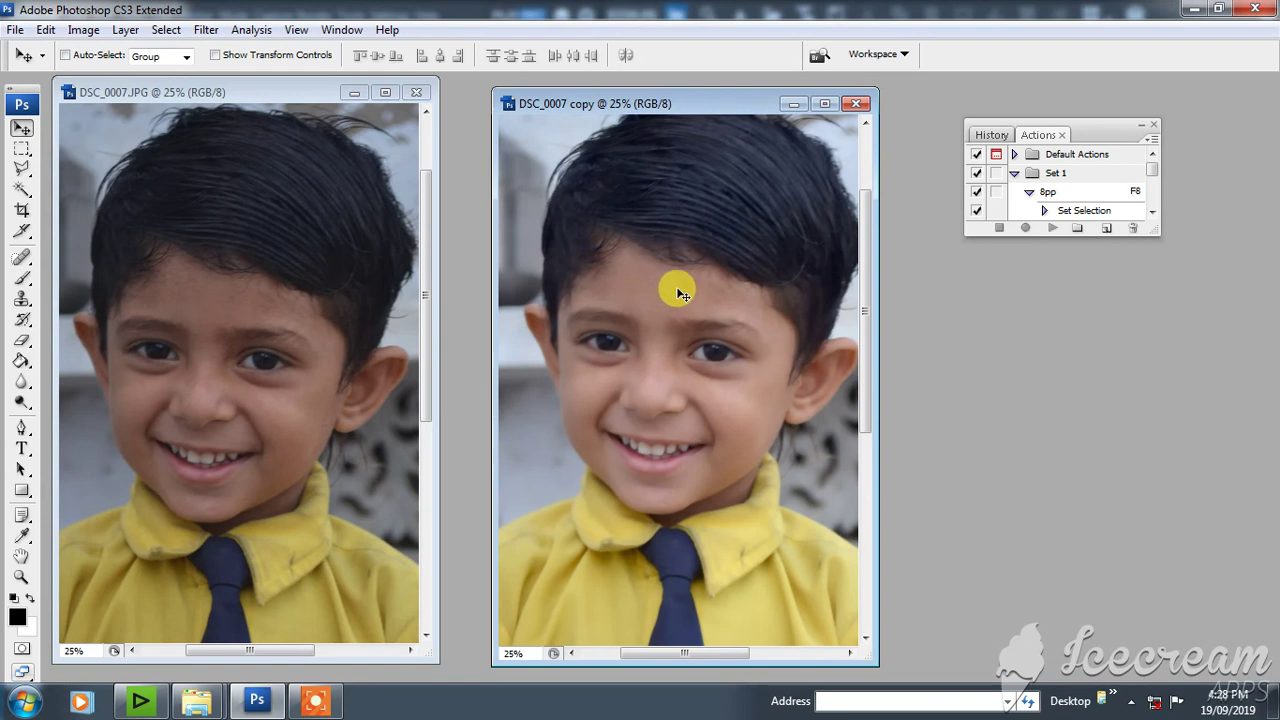
Magnify the original photo to 66.7% and frame the boy's forehead and eyes
left_click(287, 296)
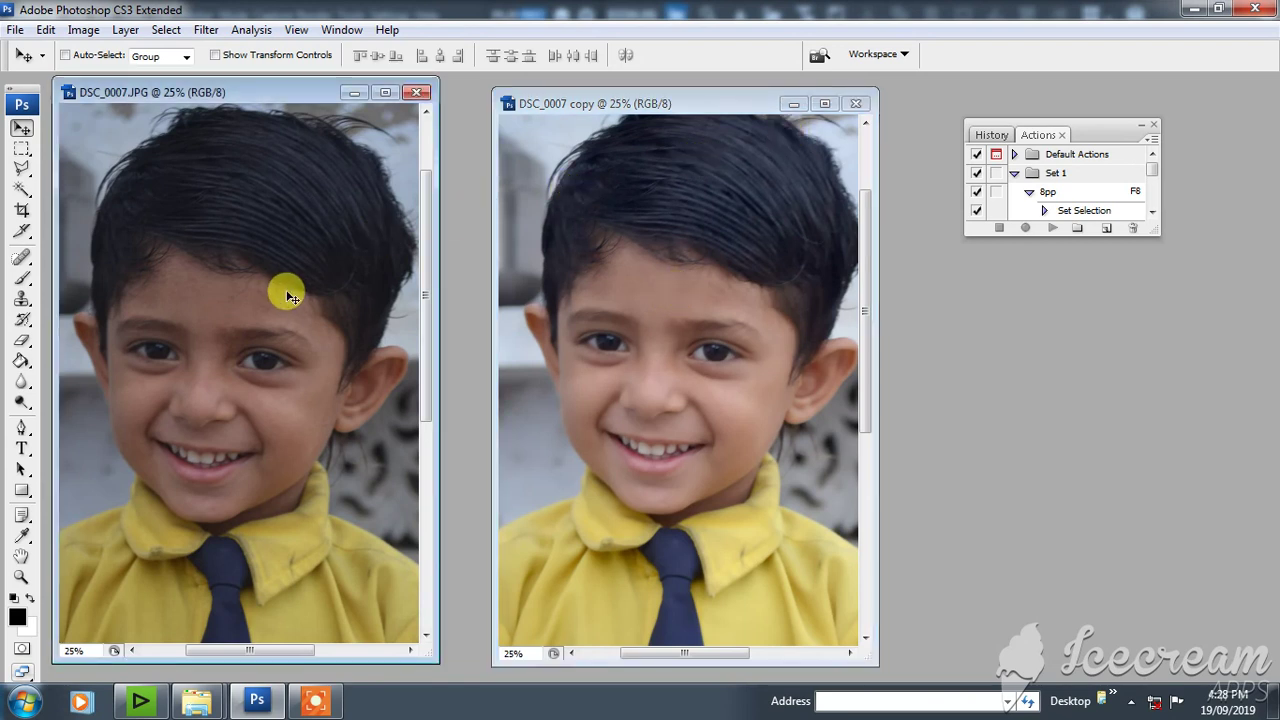
key("ctrl+plus")
key("ctrl+plus")
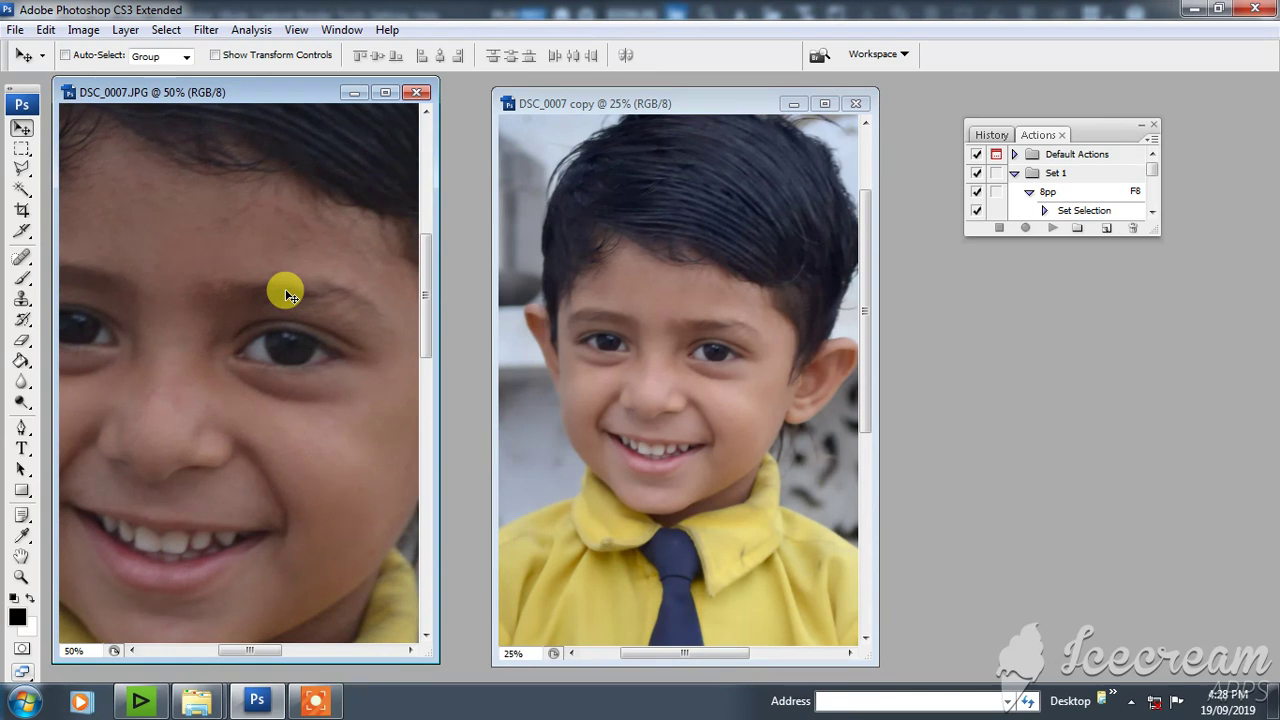
key("ctrl+plus")
left_click_drag(300, 297, 331, 289)
left_click(630, 273)
left_click(631, 274)
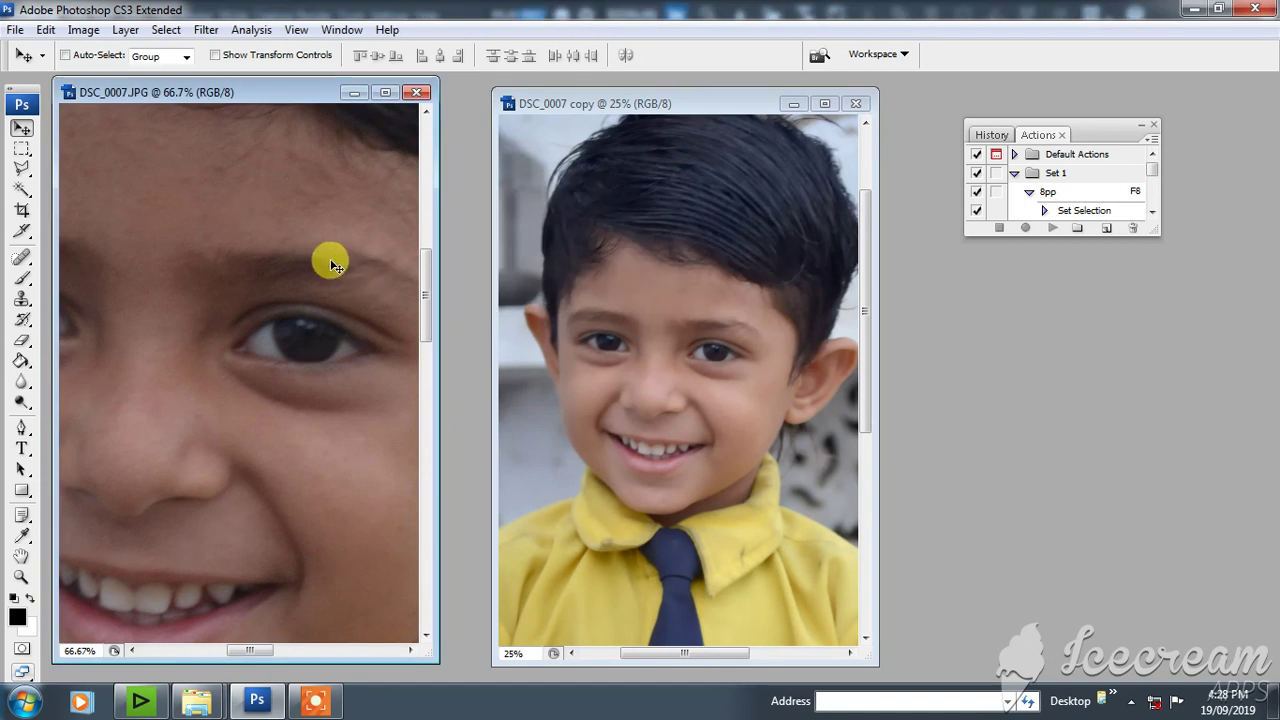
left_click_drag(260, 242, 266, 377)
Magnify the copy to 66.7% and frame the same forehead and eye area for comparison with the original
left_click(634, 331)
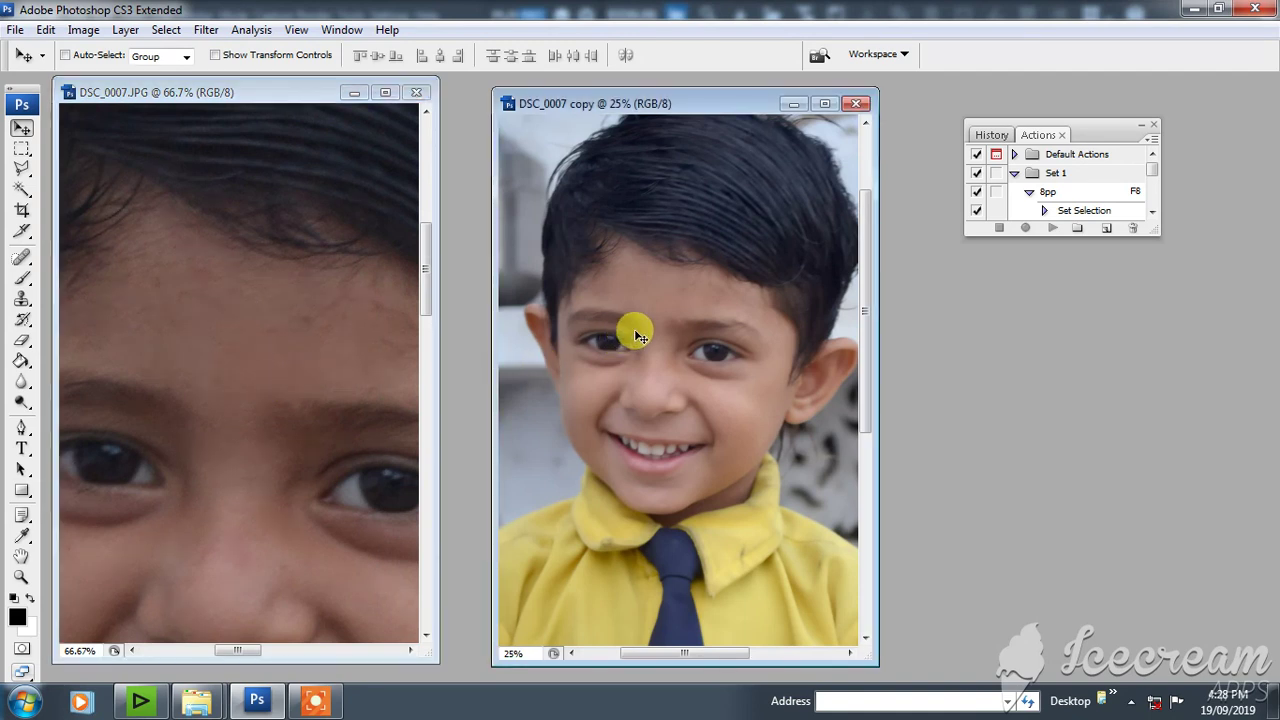
key("ctrl+plus")
key("ctrl+plus")
key("ctrl+plus")
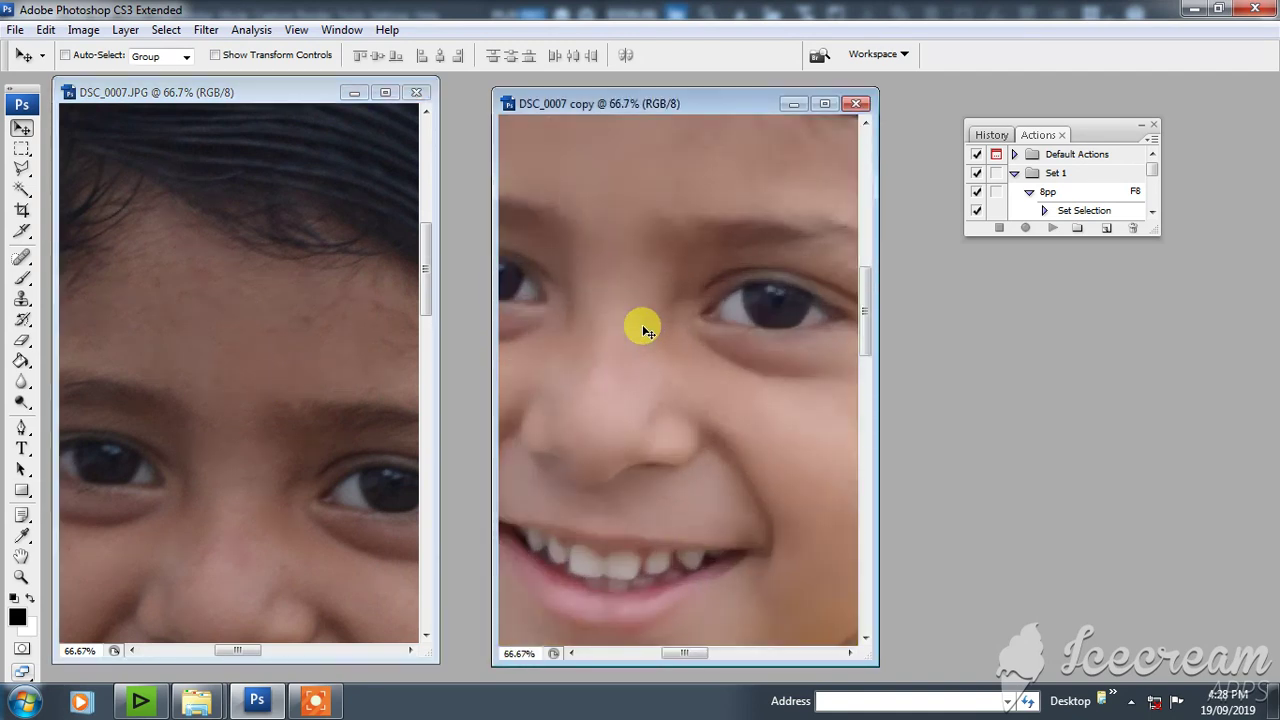
key("ctrl+plus")
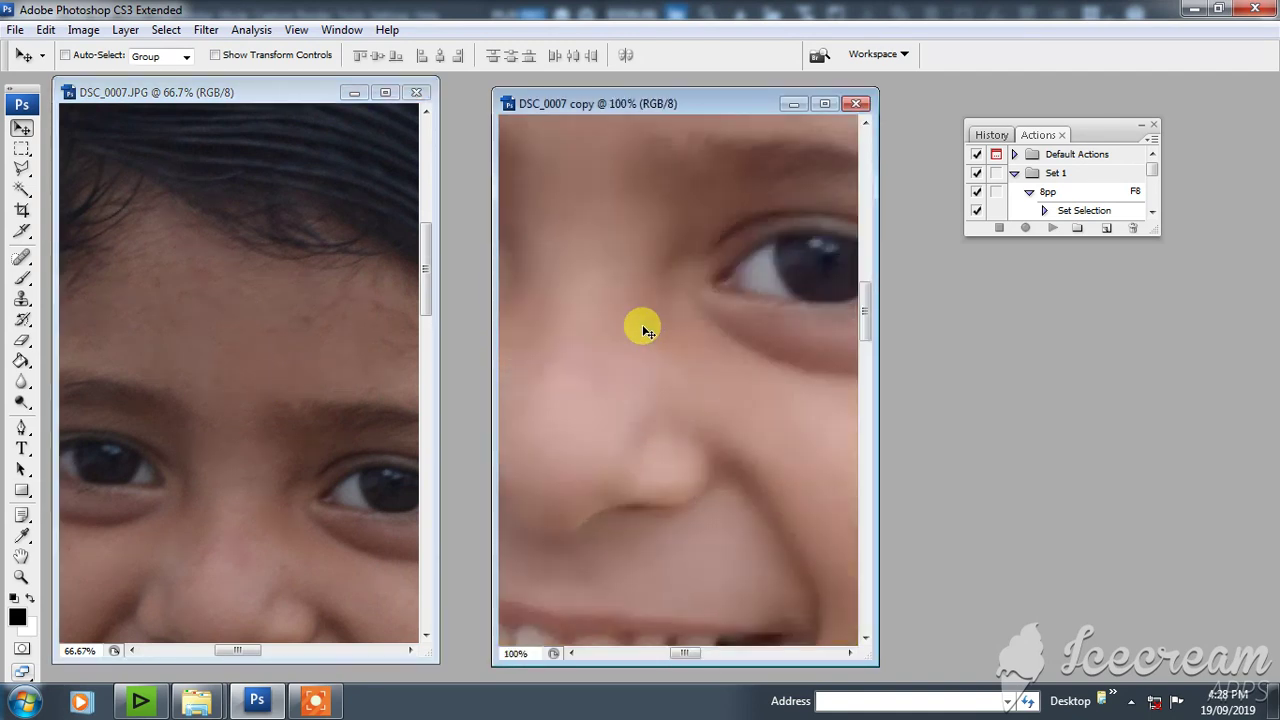
key("ctrl+minus")
left_click_drag(686, 234, 714, 417)
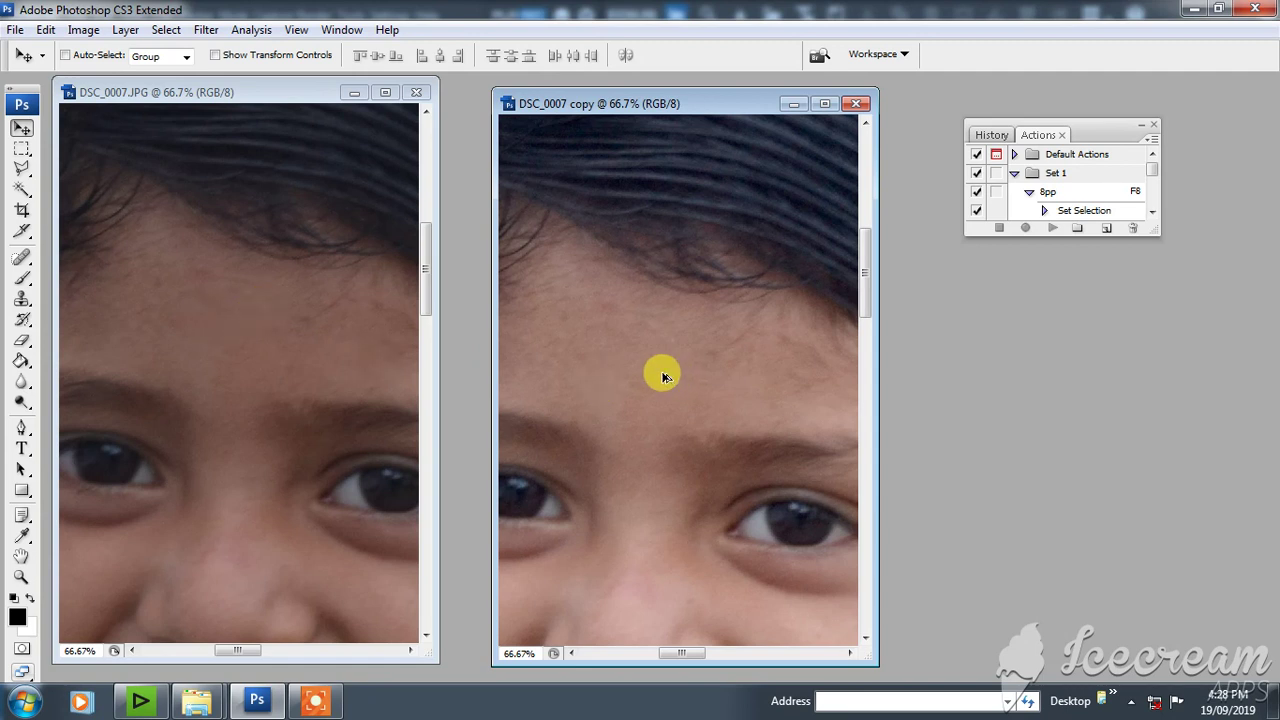
Toggle the copy between its unedited and edited states to compare the forehead skin, ending on the edited version
key("F8")
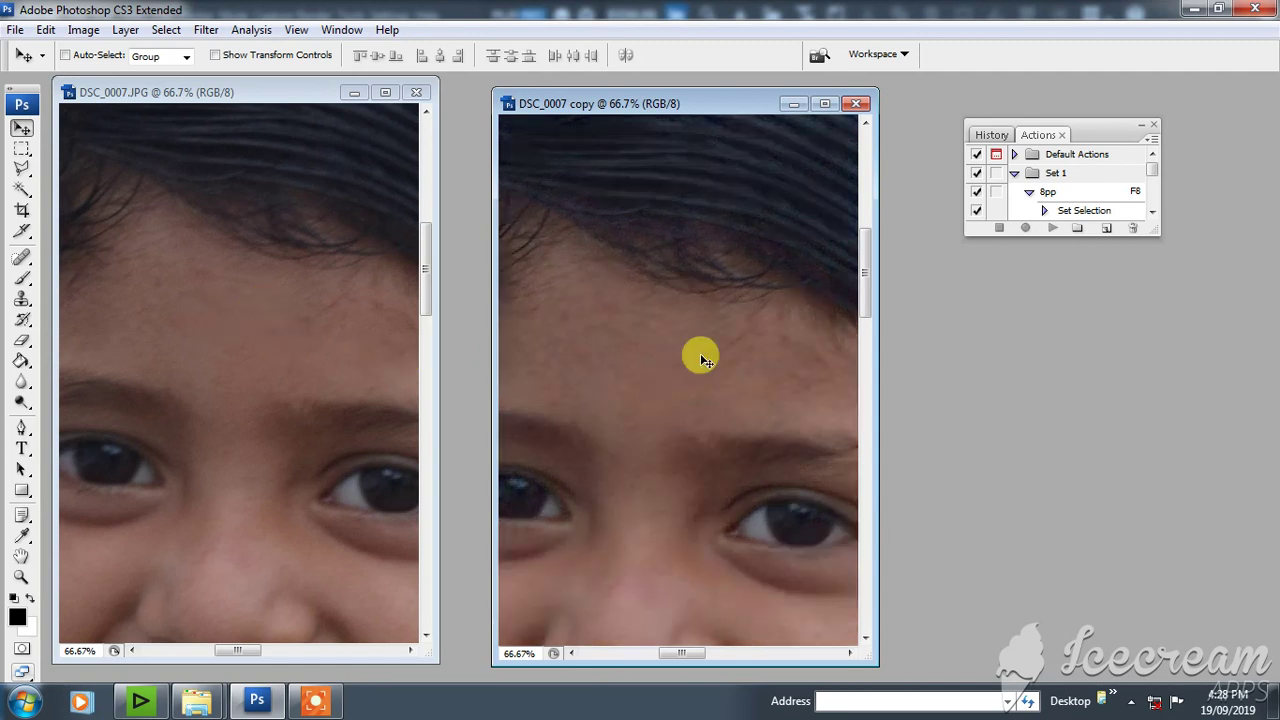
key("ctrl+z")
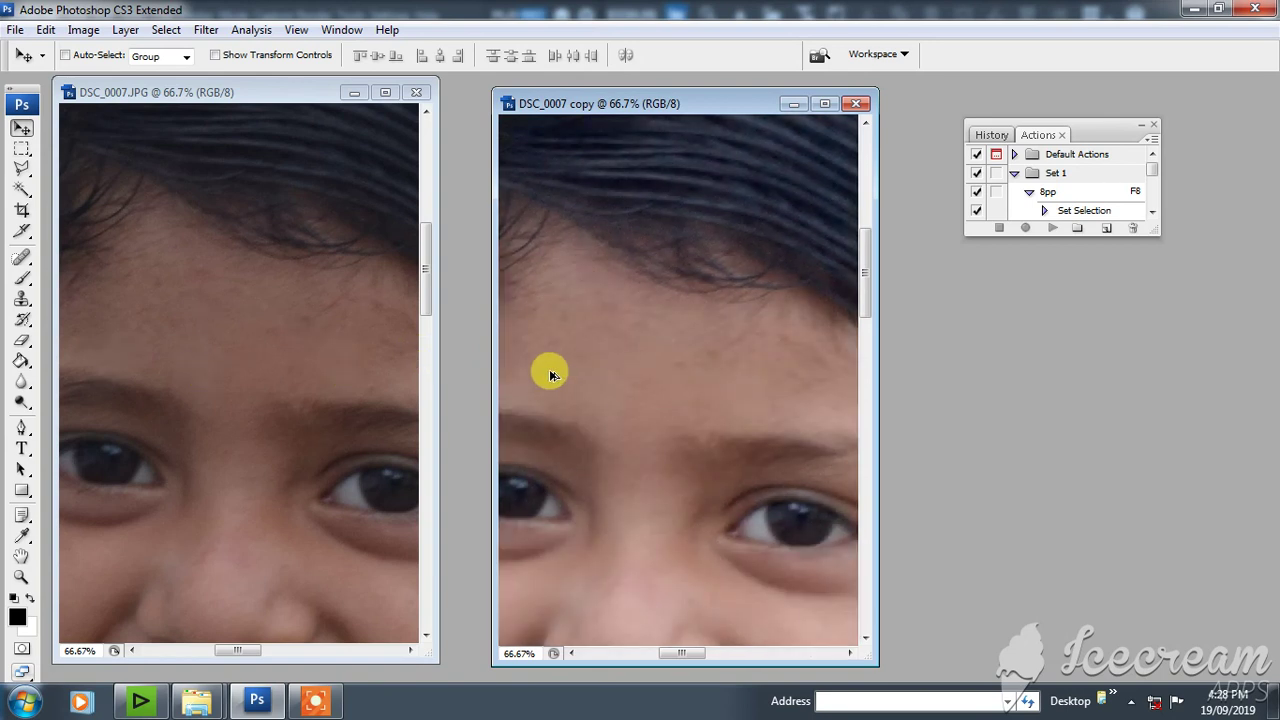
key("ctrl+z")
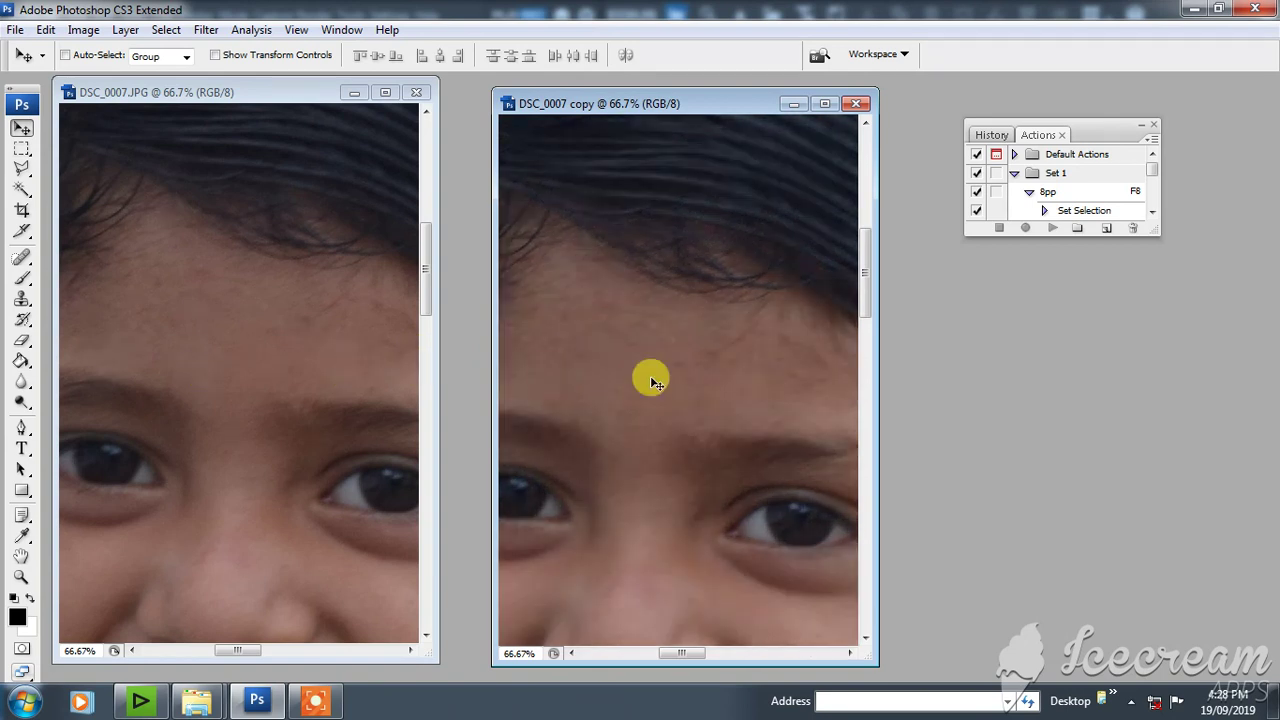
key("ctrl+z")
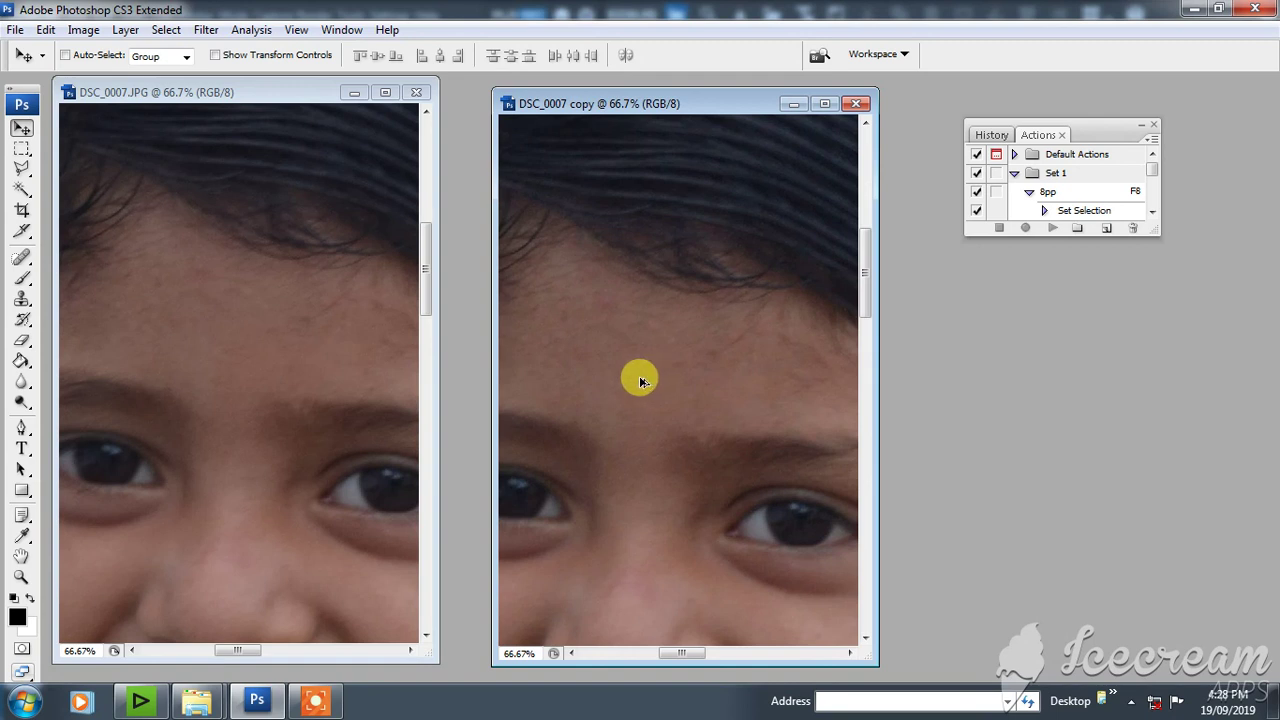
key("ctrl+z")
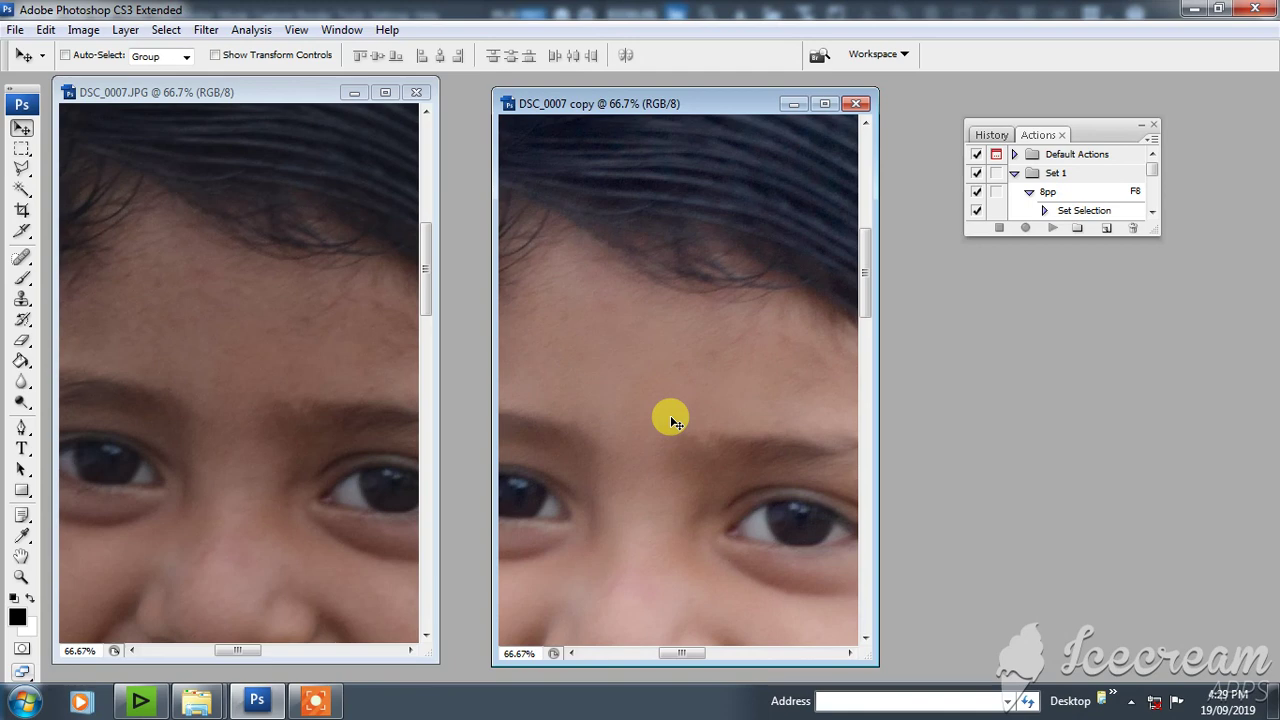
Maximize the copy's window and show the portrait at 25% magnification
key("ctrl+minus")
key("ctrl+minus")
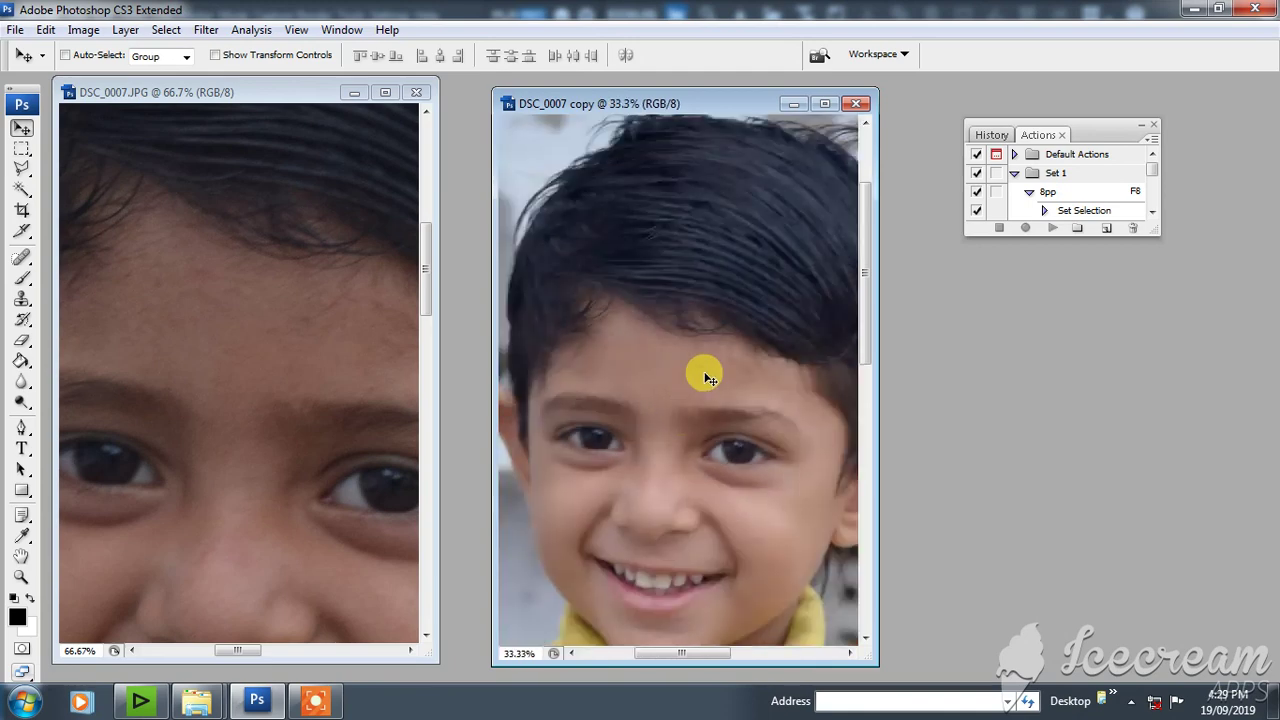
left_click(824, 104)
key("ctrl+minus")
key("ctrl+minus")
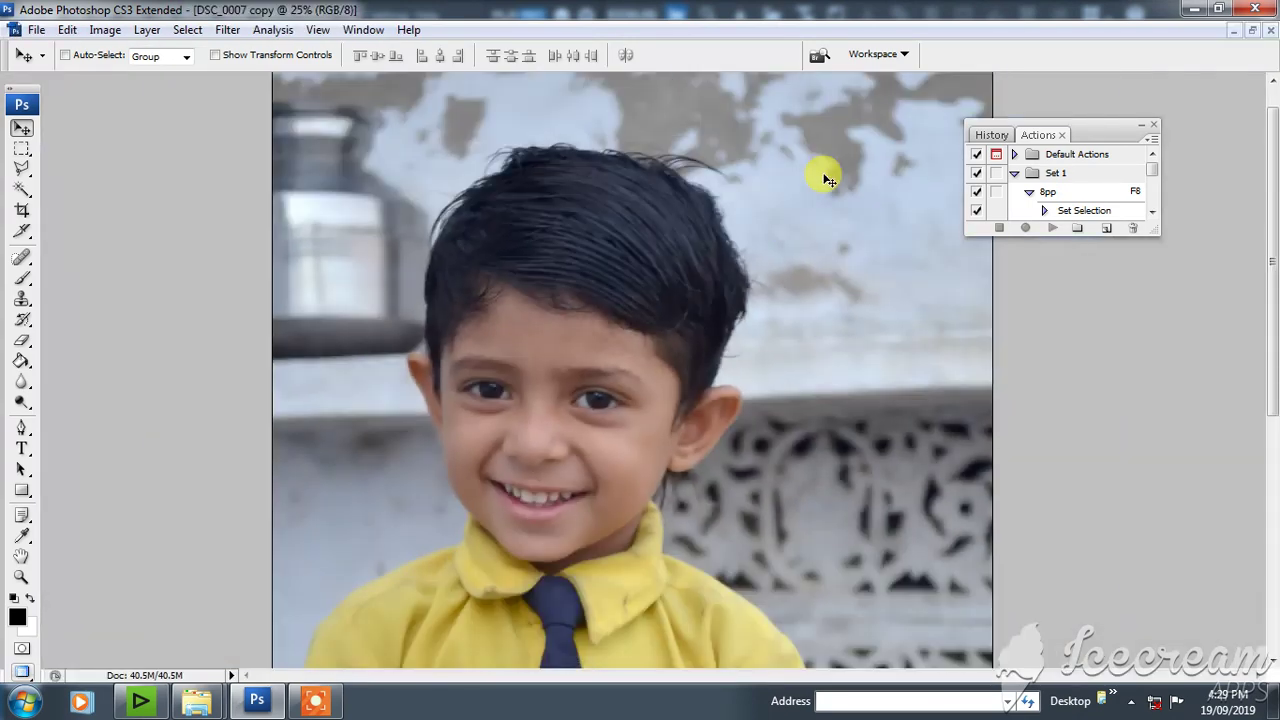
Examine the smoothed skin on the boy's face in the copy at 66.7% and 50% magnification
key("ctrl+plus")
key("ctrl+plus")
key("ctrl+plus")
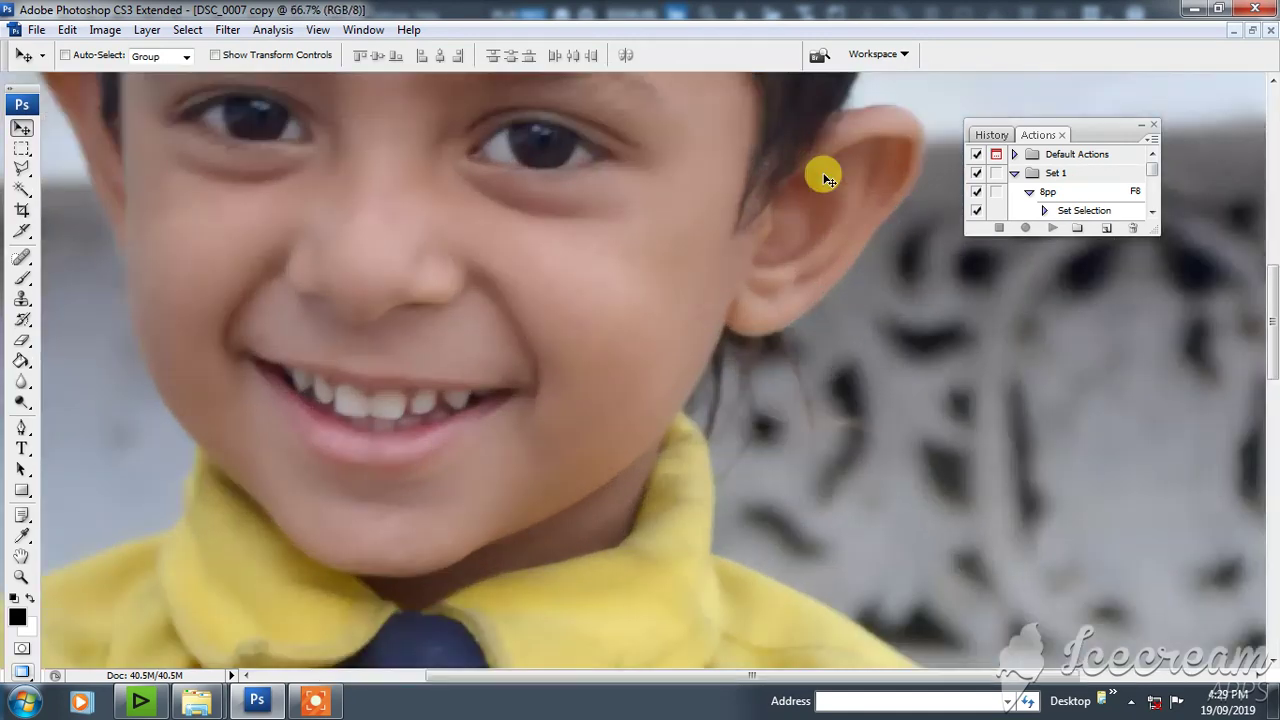
key("ctrl+plus")
left_click_drag(697, 390, 760, 478)
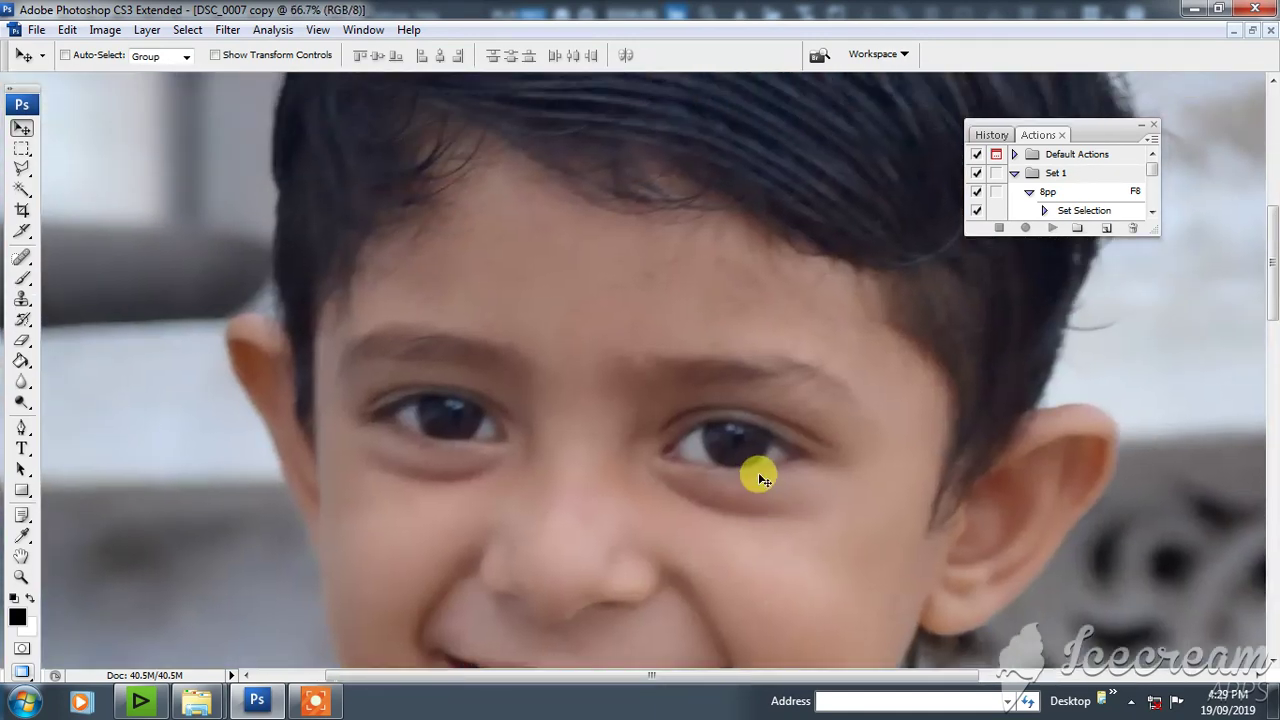
key("ctrl+minus")
key("ctrl+minus")
key("ctrl+plus")
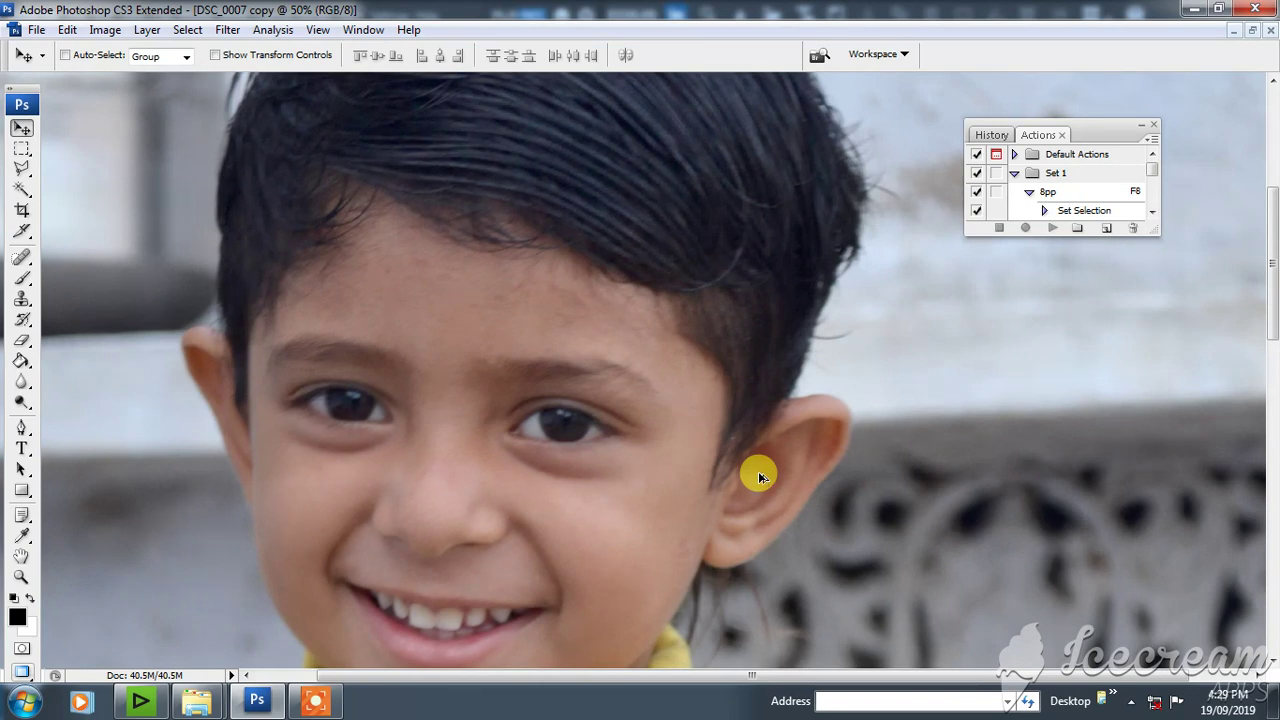
key("F8")
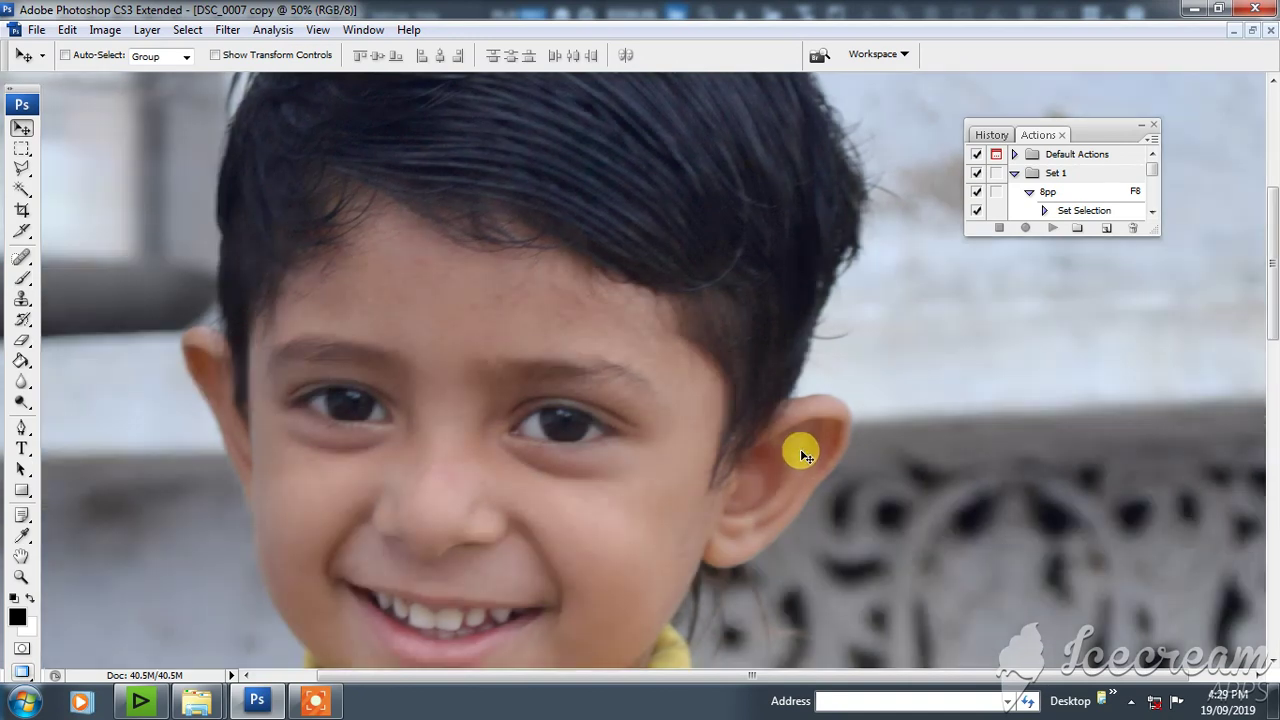
left_click(316, 701)
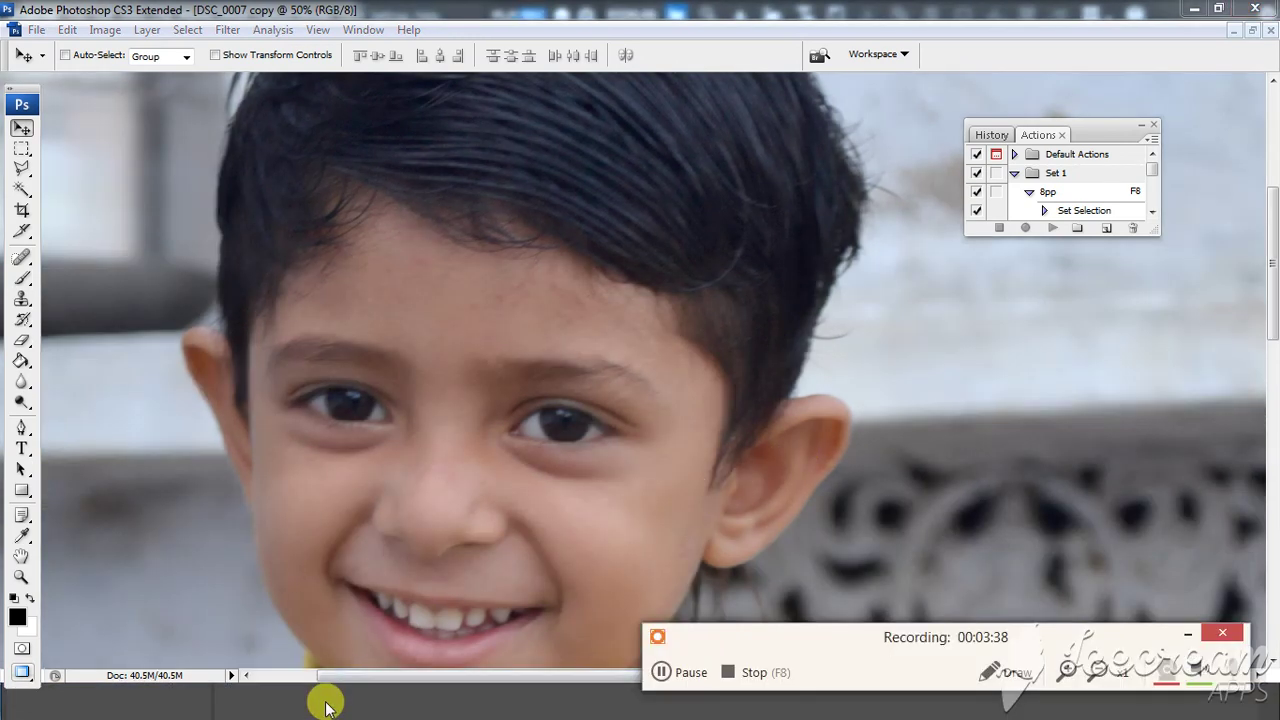